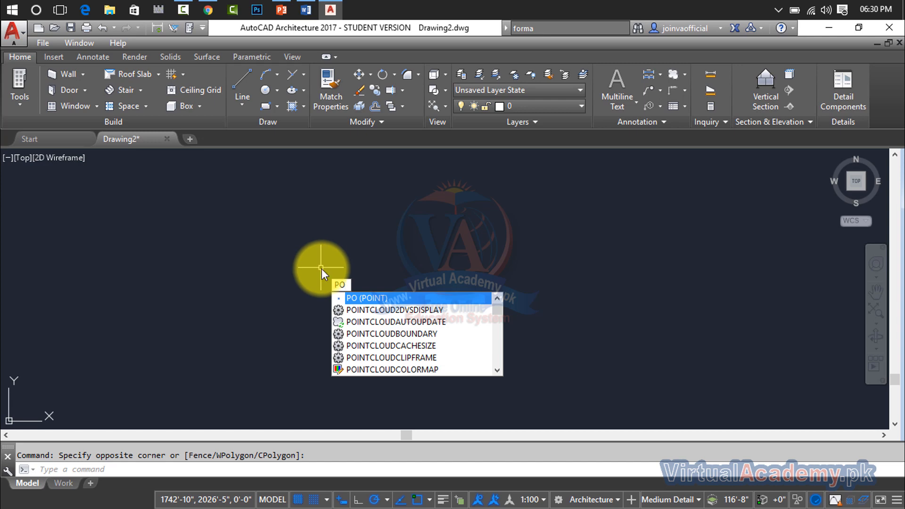
Place two single points, one directly above the other, in the empty drawing area with the Point command
{"action": "left_click", "coordinate": [351, 297]}
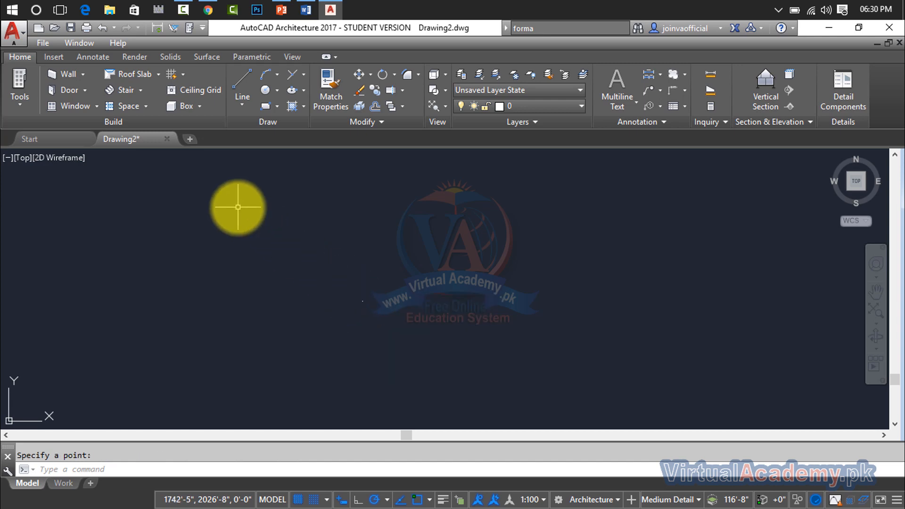
{"action": "left_click", "coordinate": [392, 265]}
{"action": "left_click", "coordinate": [430, 283]}
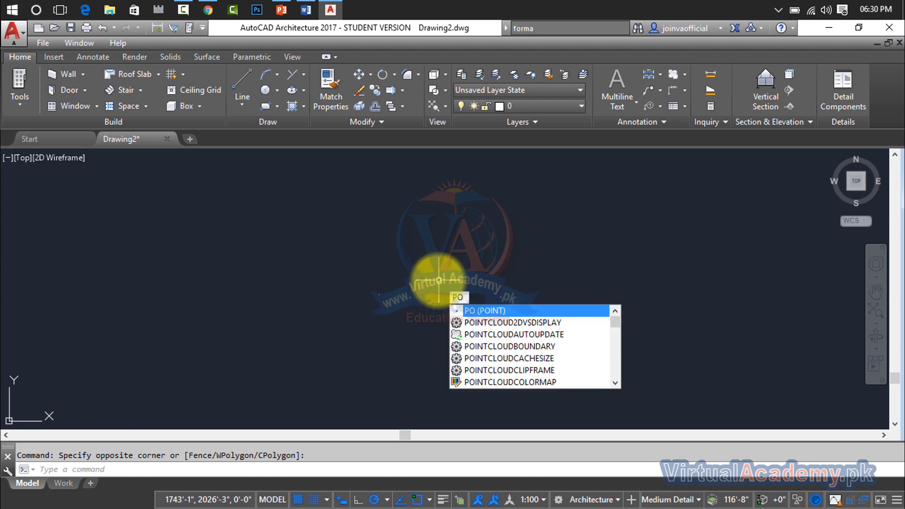
{"action": "key", "text": "Return"}
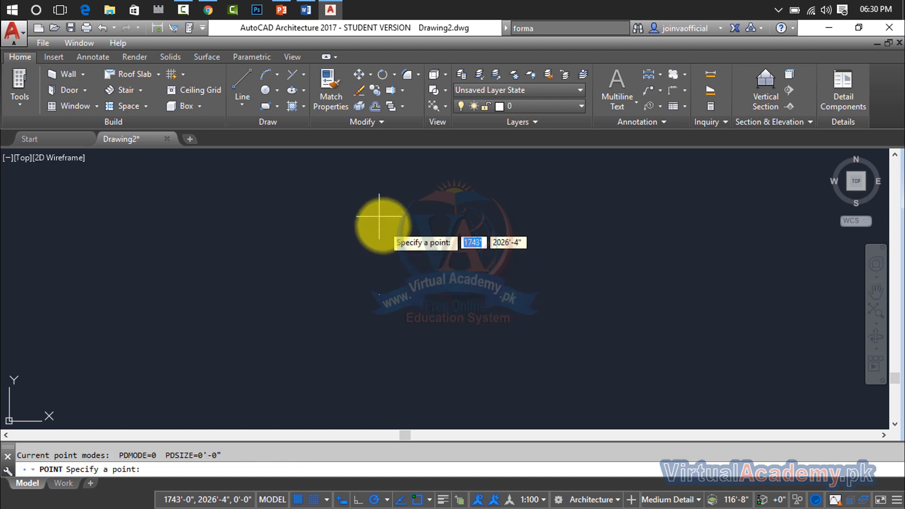
{"action": "left_click", "coordinate": [415, 236]}
{"action": "left_click", "coordinate": [419, 249]}
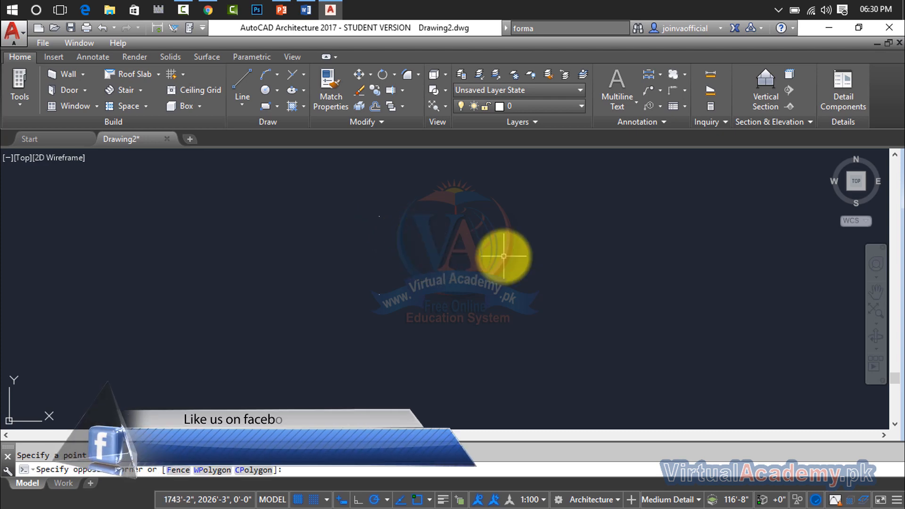
{"action": "scroll", "coordinate": [361, 214], "scroll_direction": "up", "scroll_amount": 4}
{"action": "mouse_move", "coordinate": [362, 215]}
{"action": "middle_mouse_down"}
{"action": "mouse_move", "coordinate": [366, 236]}
{"action": "mouse_move", "coordinate": [360, 208]}
{"action": "middle_mouse_up"}
{"action": "key", "text": "Escape"}
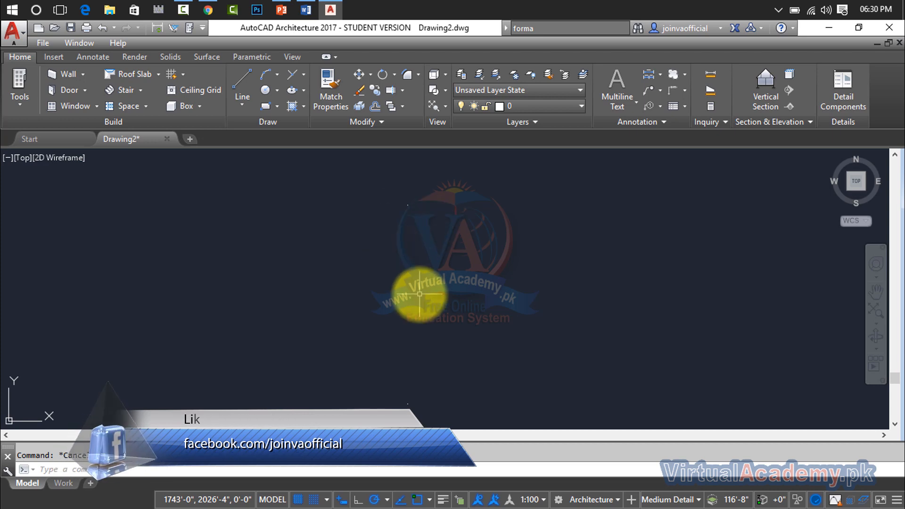
Place two more single points in the same area, restarting the Point command for each one
{"action": "type", "text": "poi"}
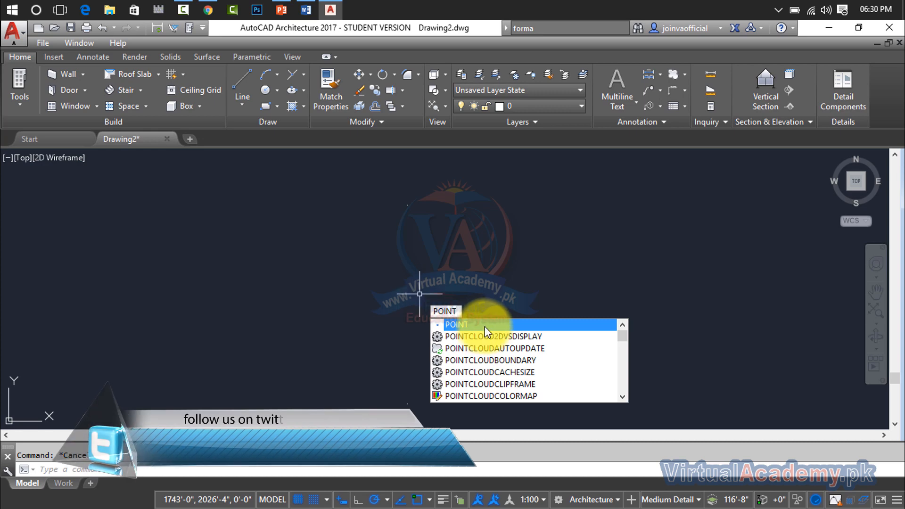
{"action": "key", "text": "Return"}
{"action": "left_click", "coordinate": [417, 267]}
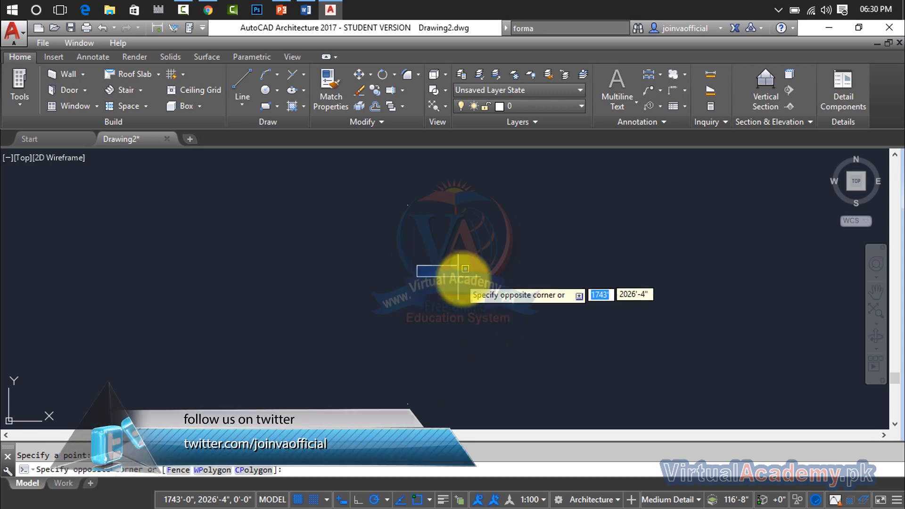
{"action": "left_click", "coordinate": [467, 279]}
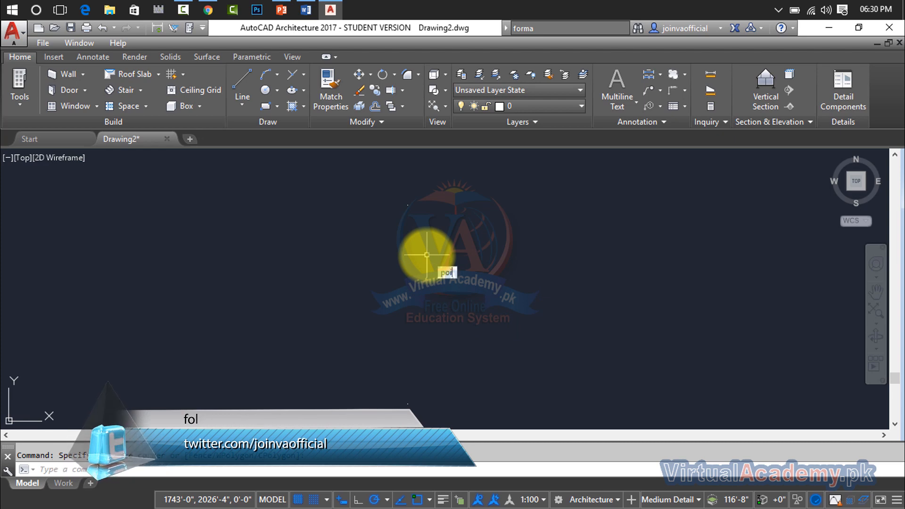
{"action": "key", "text": "Return"}
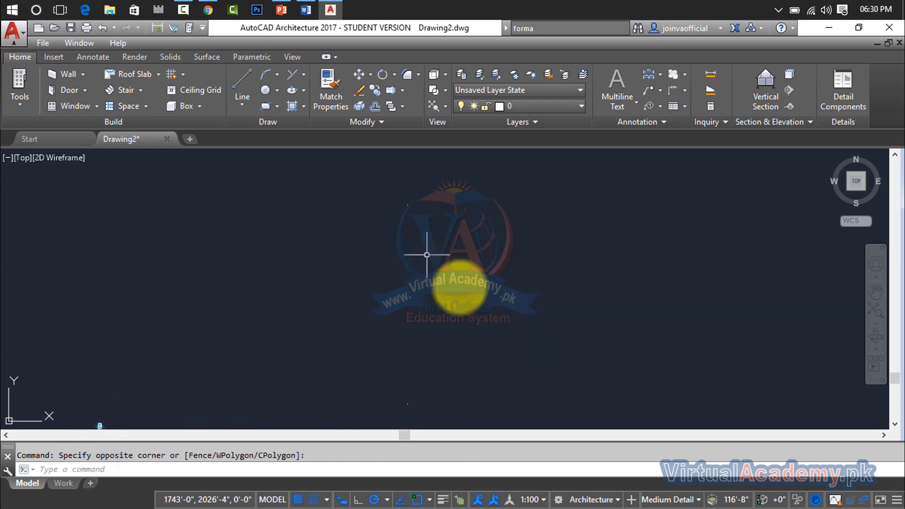
{"action": "left_click", "coordinate": [375, 276]}
{"action": "left_click", "coordinate": [375, 277]}
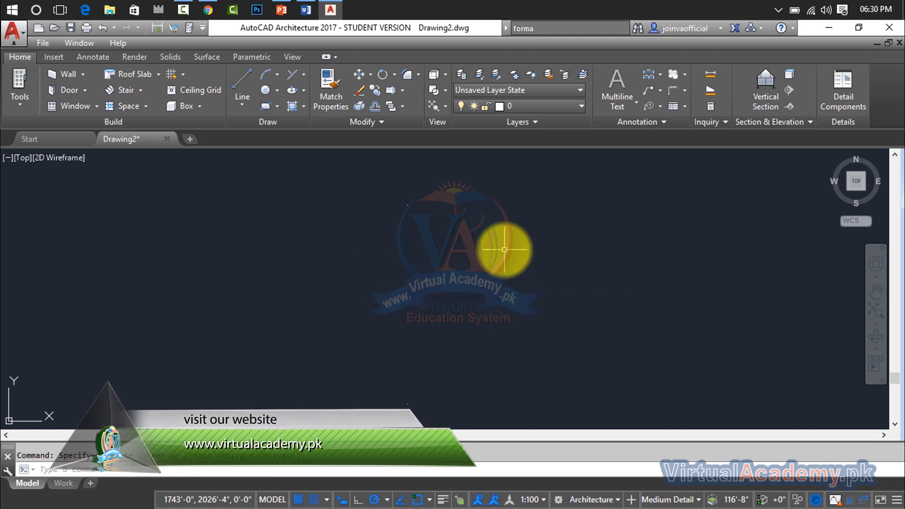
Select all the single points with a crossing window and erase them
{"action": "left_click", "coordinate": [513, 188]}
{"action": "left_click", "coordinate": [354, 377]}
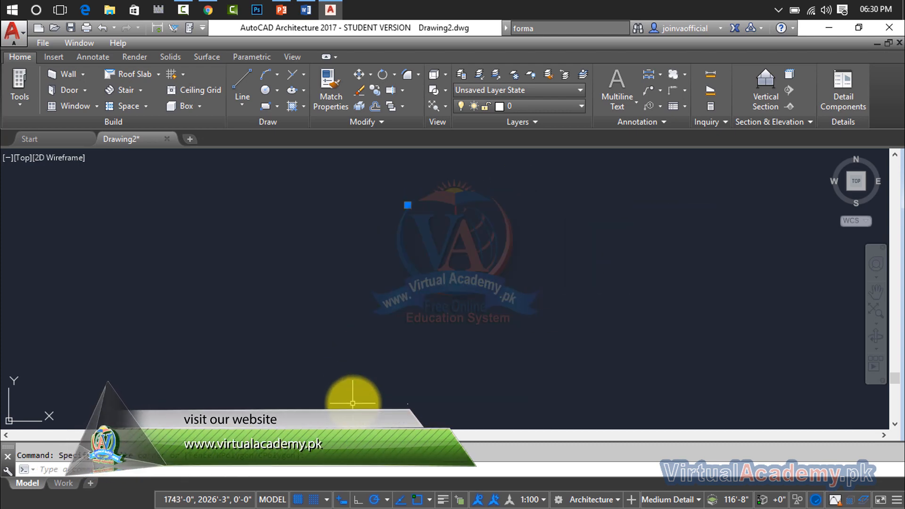
{"action": "left_click", "coordinate": [543, 216]}
{"action": "left_click", "coordinate": [464, 189]}
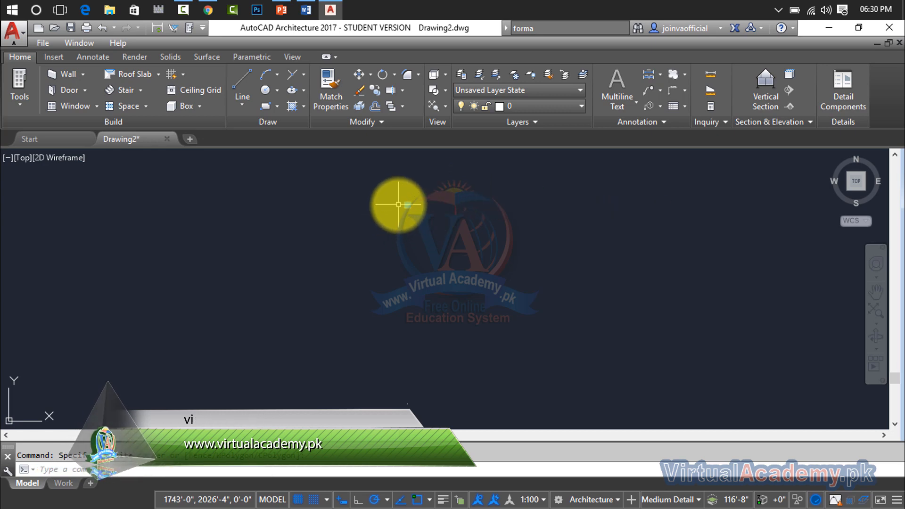
{"action": "left_click", "coordinate": [448, 273]}
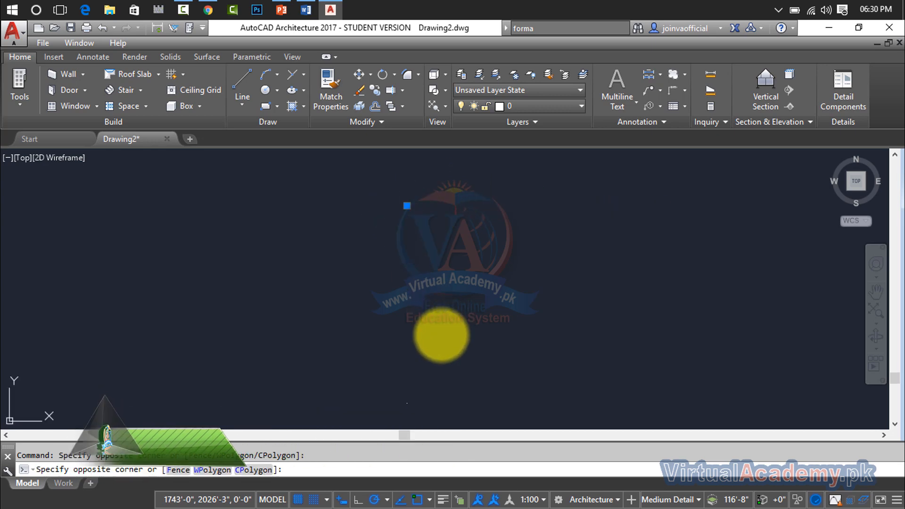
{"action": "left_click", "coordinate": [375, 408]}
{"action": "key", "text": "Escape"}
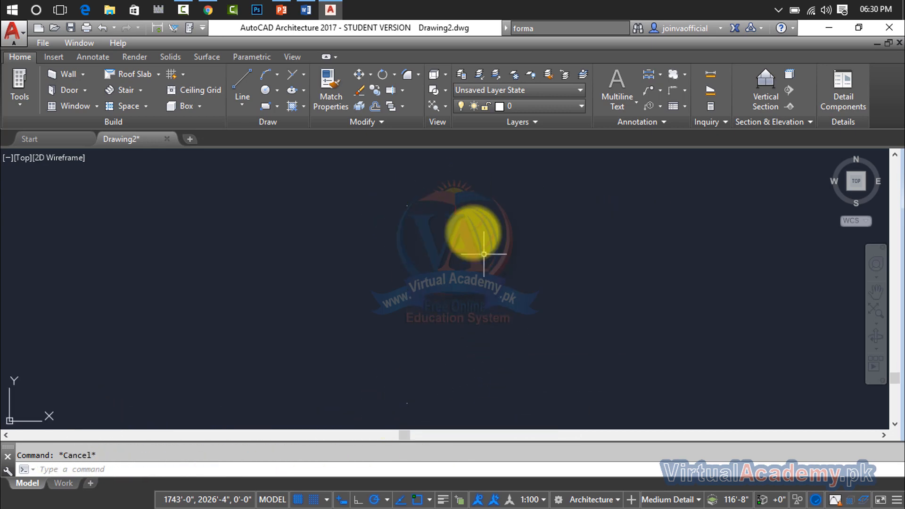
{"action": "left_click", "coordinate": [468, 195]}
{"action": "left_click", "coordinate": [374, 382]}
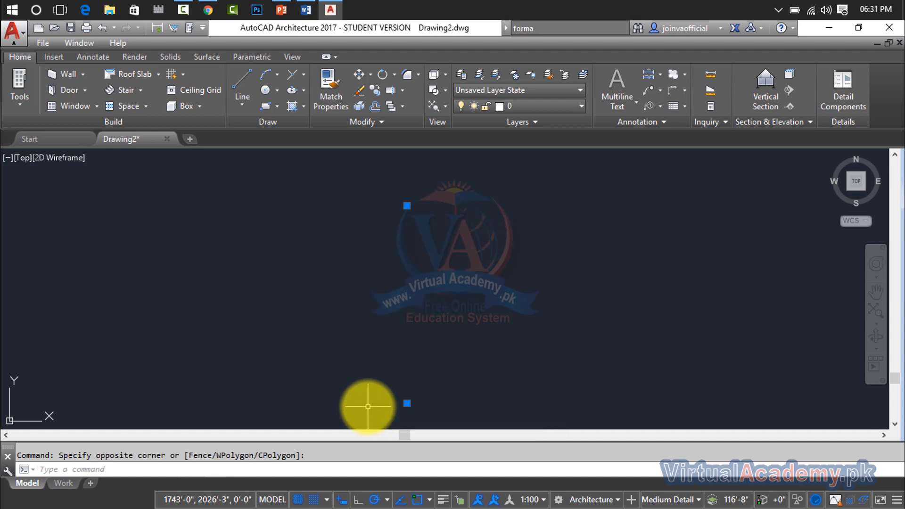
{"action": "key", "text": "Delete"}
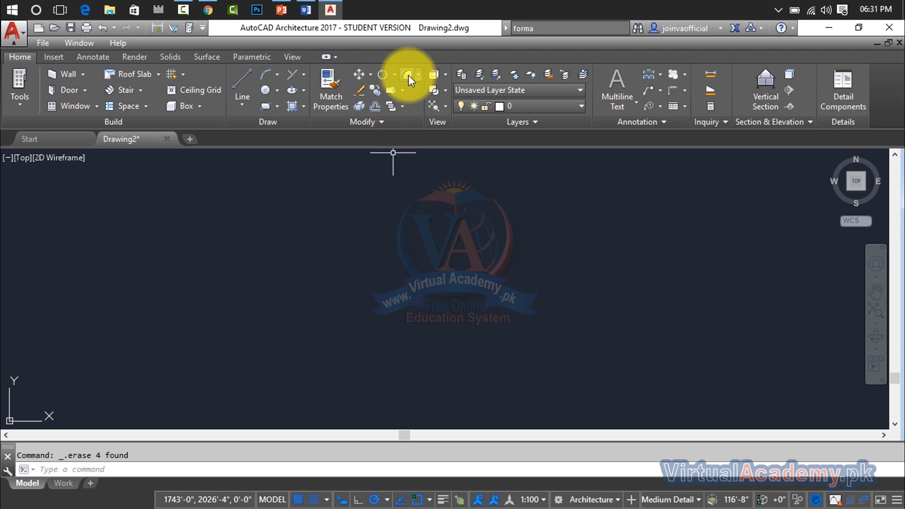
{"action": "left_click", "coordinate": [304, 79]}
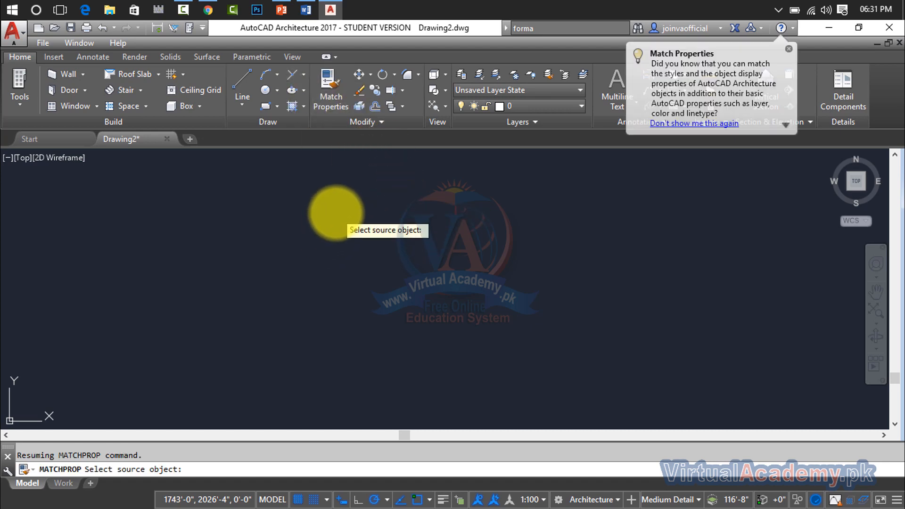
{"action": "key", "text": "Escape"}
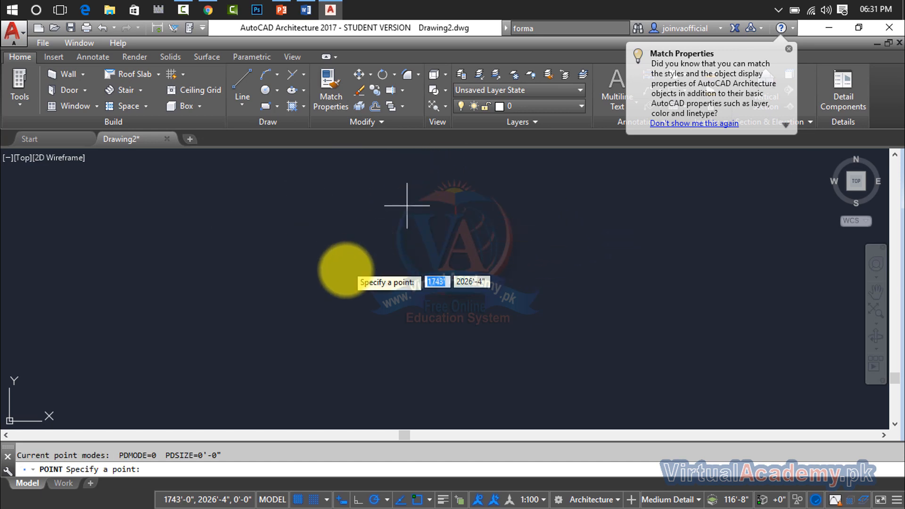
{"action": "key", "text": "Escape"}
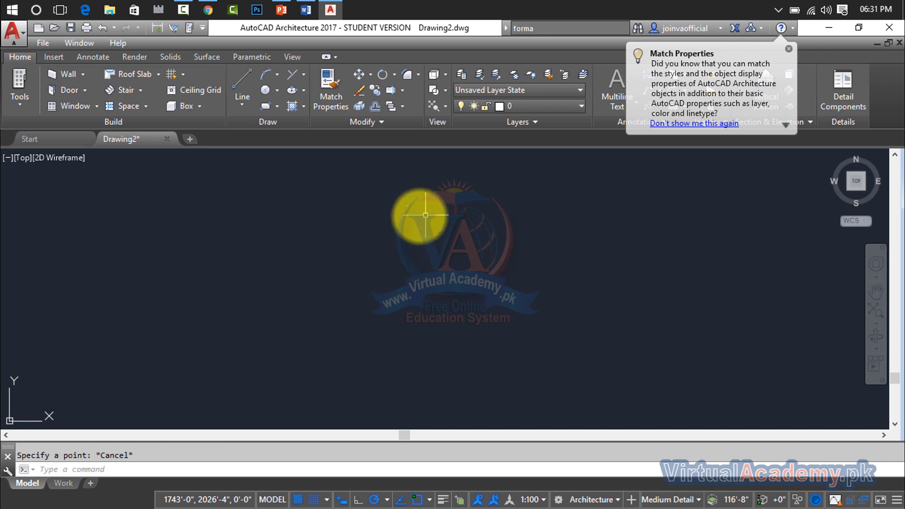
Use Multiple Points to place a row of four snapped points at Y 2026'-4" and three more in the row below at 2026'-3"
{"action": "left_click", "coordinate": [291, 76]}
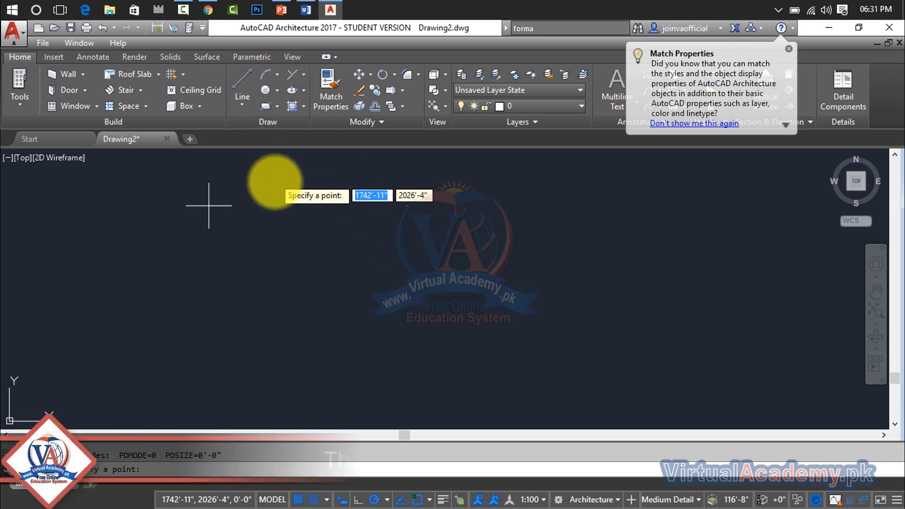
{"action": "left_click", "coordinate": [287, 190]}
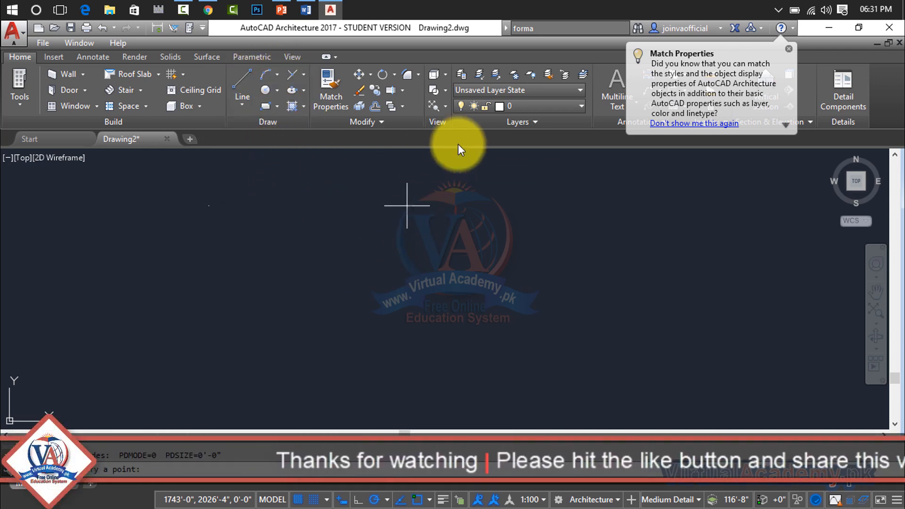
{"action": "left_click", "coordinate": [605, 205]}
{"action": "left_click", "coordinate": [803, 206]}
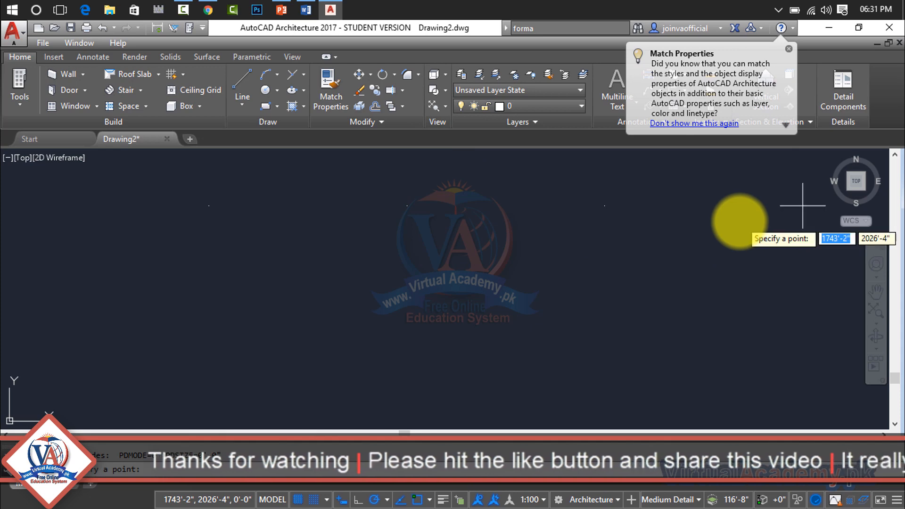
{"action": "left_click", "coordinate": [802, 403]}
{"action": "left_click", "coordinate": [604, 403]}
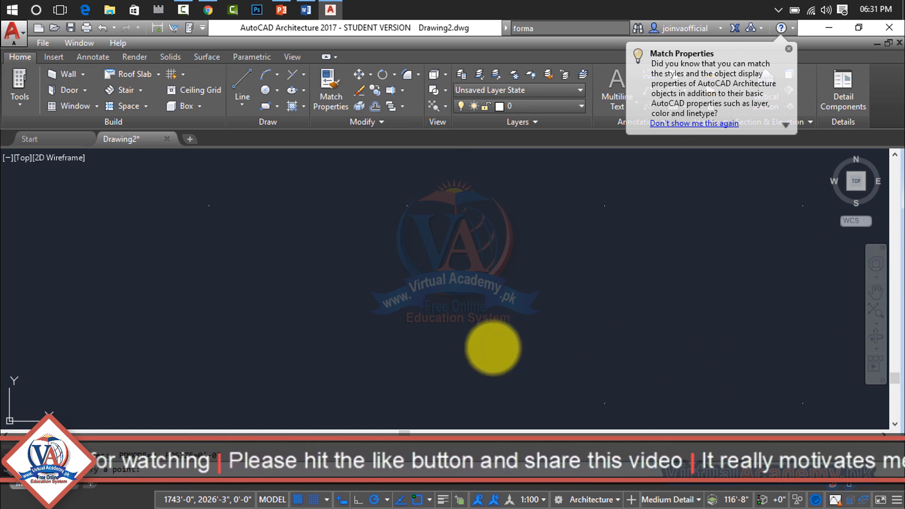
{"action": "left_click", "coordinate": [493, 348]}
Add more snapped points in the rows from Y 2026'-4" up to 2026'-6" and dismiss the Match Properties tip
{"action": "scroll", "coordinate": [487, 298], "scroll_direction": "down", "scroll_amount": 4}
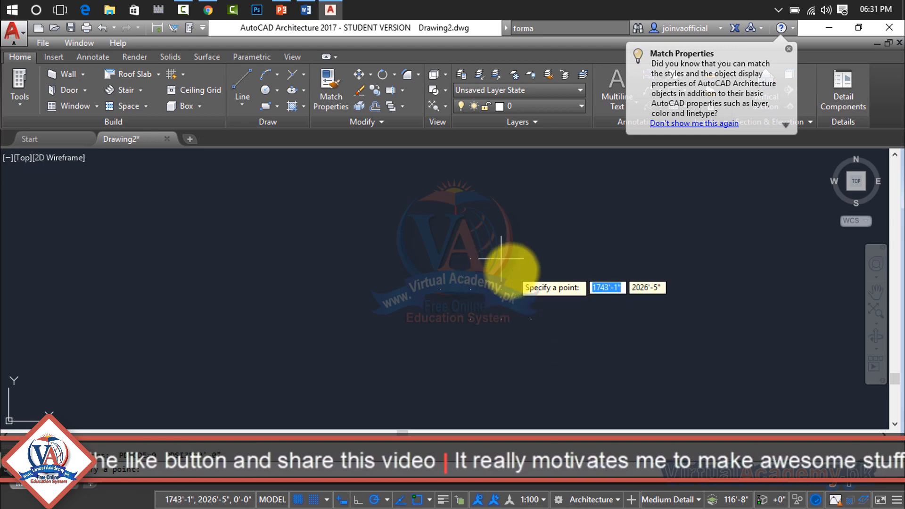
{"action": "left_click", "coordinate": [561, 258]}
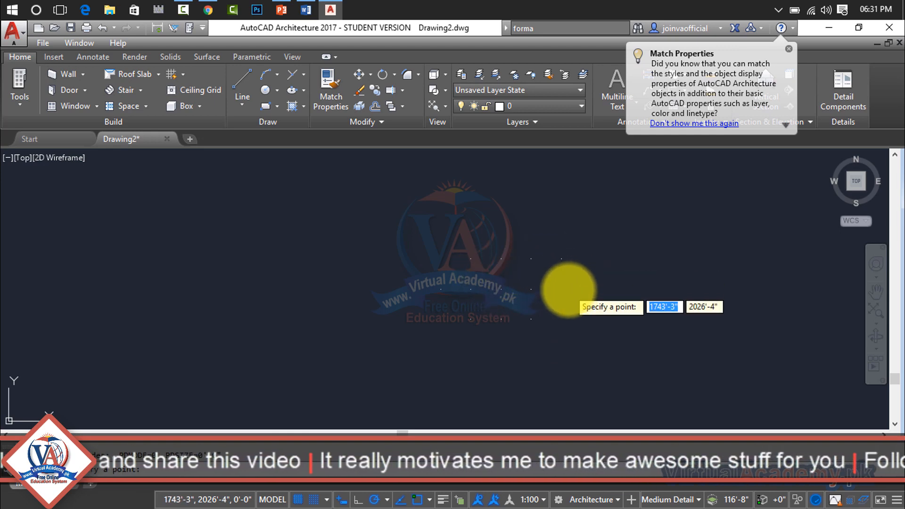
{"action": "left_click", "coordinate": [562, 289]}
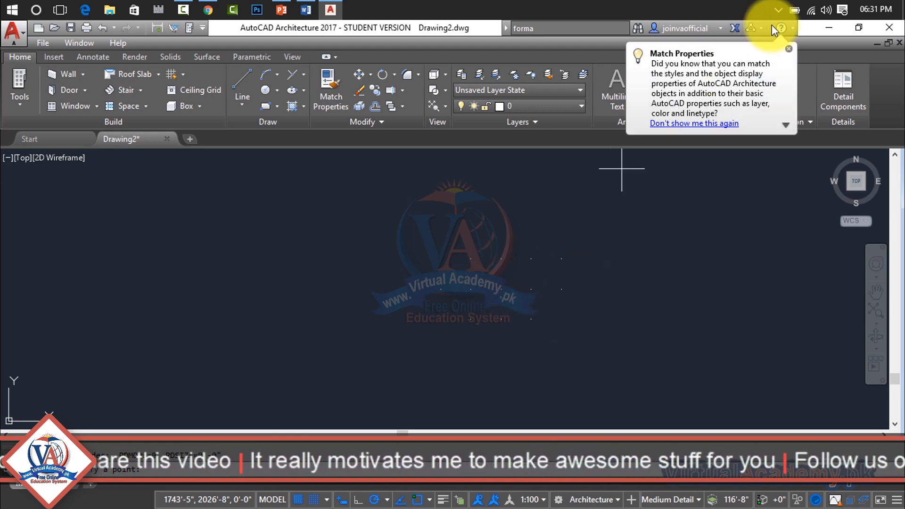
{"action": "left_click", "coordinate": [787, 49]}
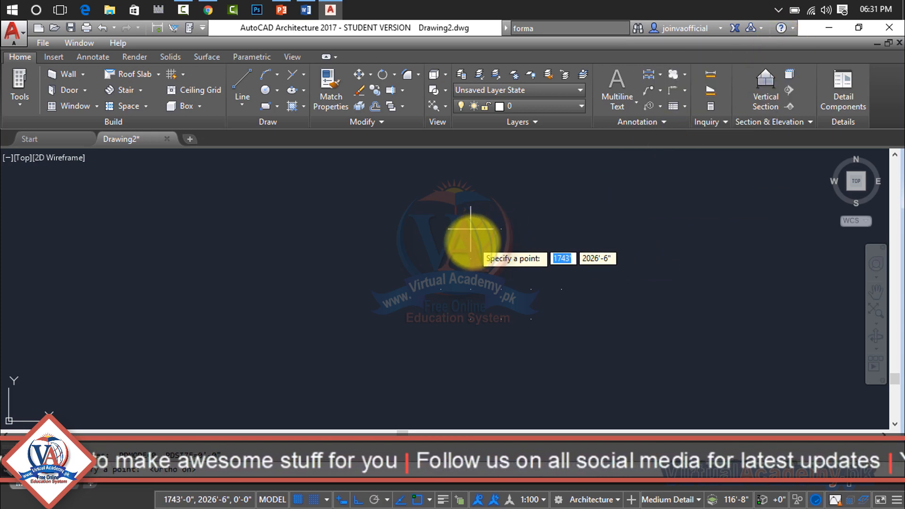
{"action": "left_click", "coordinate": [471, 259]}
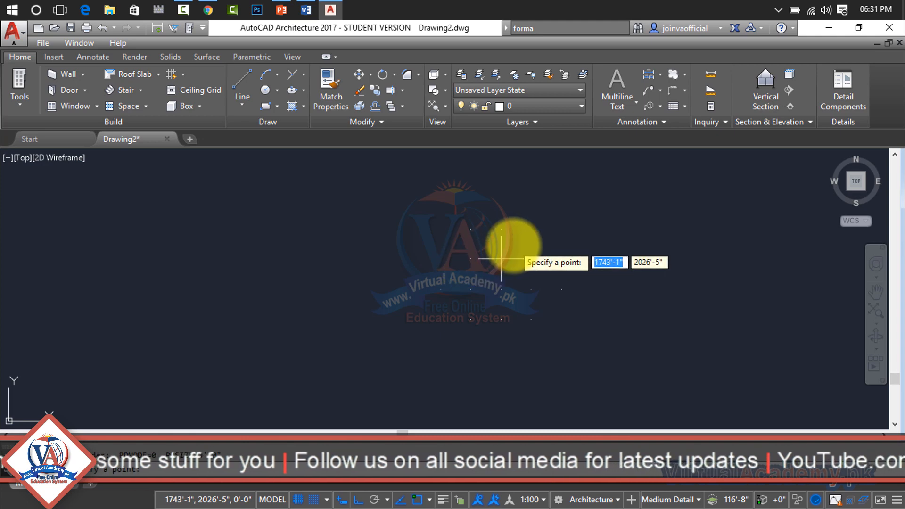
{"action": "left_click", "coordinate": [531, 229]}
{"action": "key", "text": "Escape"}
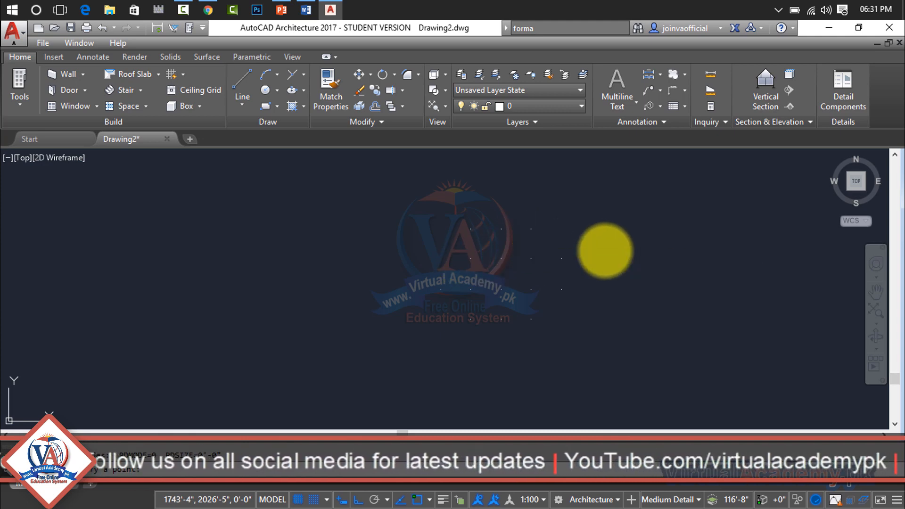
{"action": "scroll", "coordinate": [526, 243], "scroll_direction": "up", "scroll_amount": 3}
{"action": "middle_click_drag", "start_coordinate": [526, 244], "coordinate": [490, 254]}
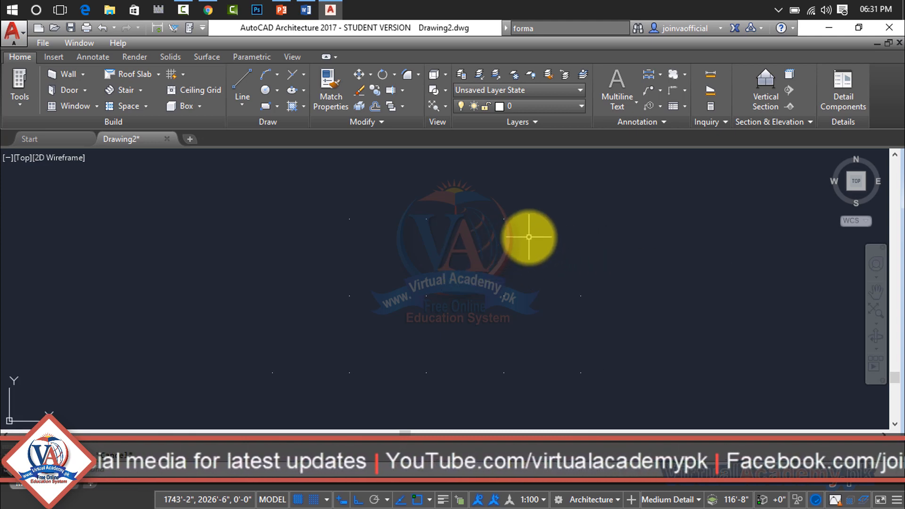
With grid snap off, use Multiple Points to place three points freely between and above the snapped ones
{"action": "left_click", "coordinate": [305, 77]}
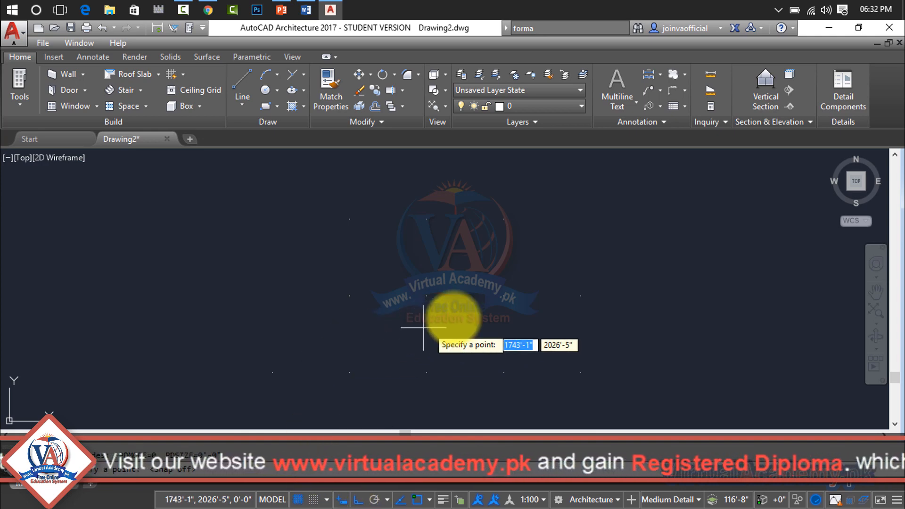
{"action": "left_click", "coordinate": [535, 245]}
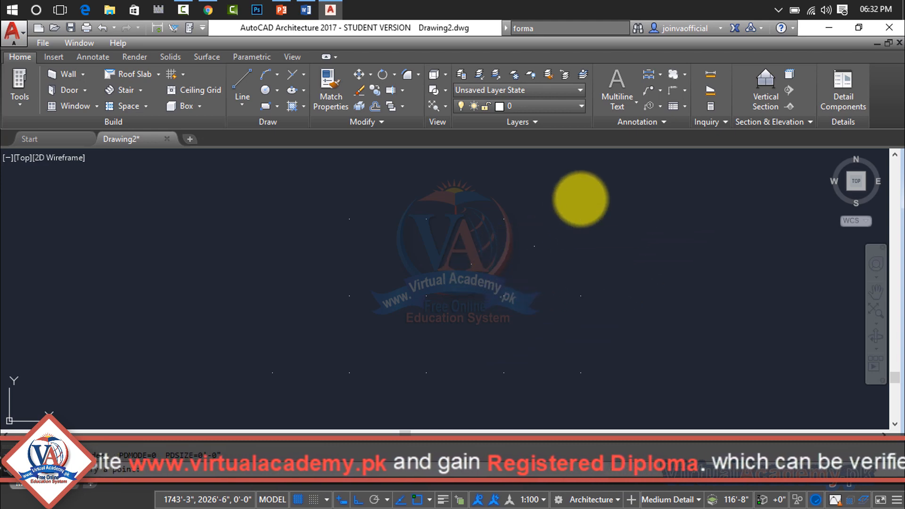
{"action": "left_click", "coordinate": [581, 198]}
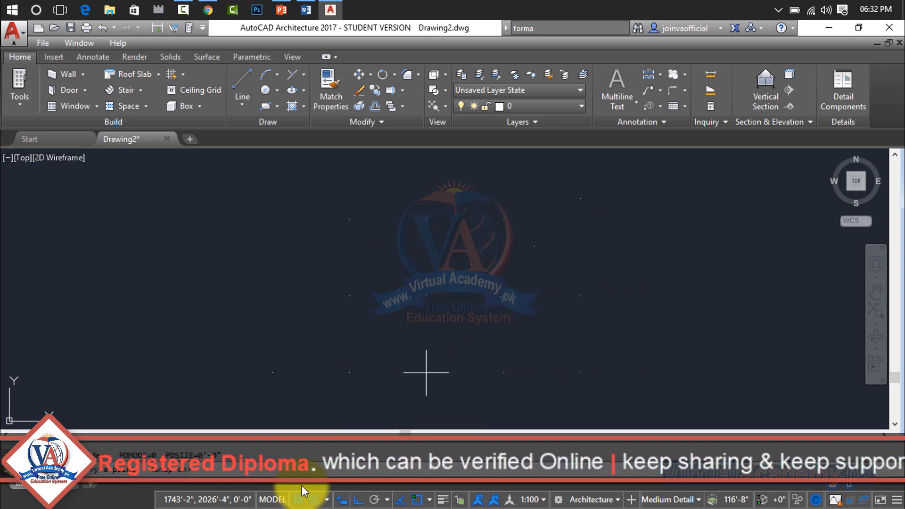
{"action": "left_click", "coordinate": [316, 500]}
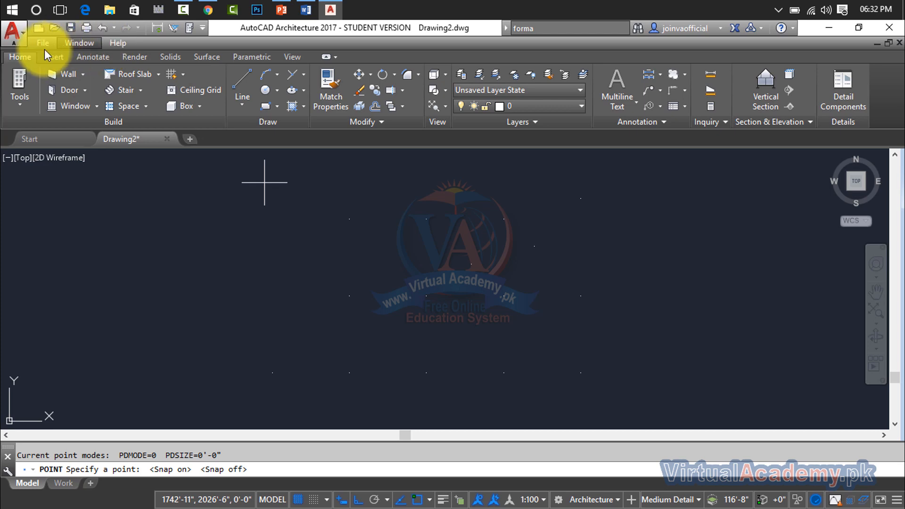
Hide the menu bar
{"action": "left_click", "coordinate": [202, 27]}
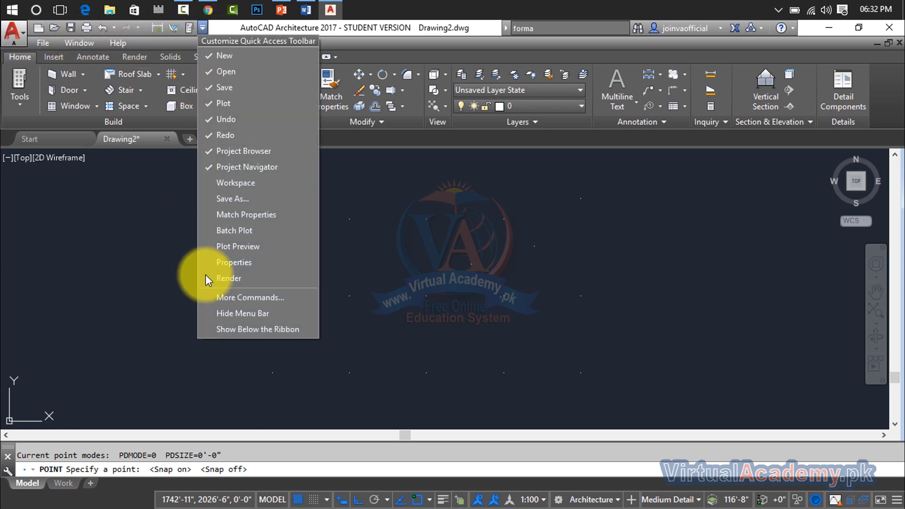
{"action": "left_click", "coordinate": [229, 315]}
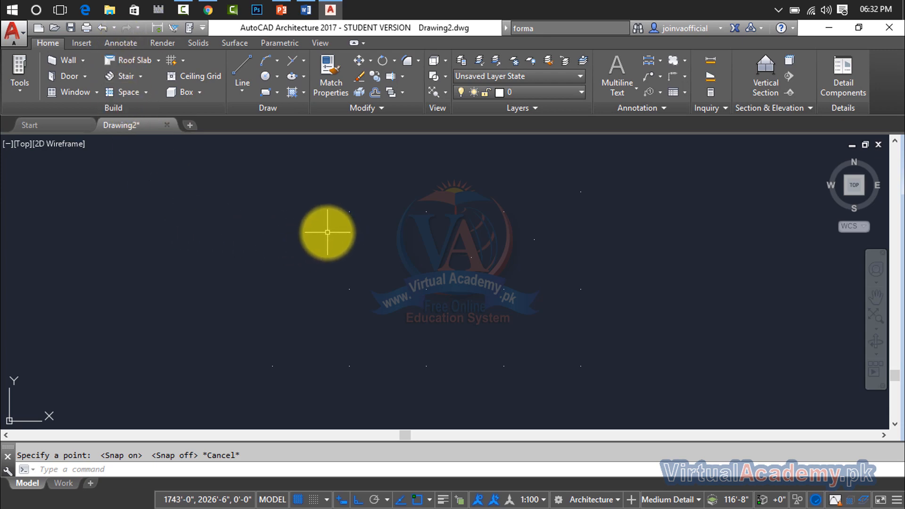
Customize the Quick Access Toolbar: filter the Format commands by "p" and add Point Style to the toolbar
{"action": "left_click", "coordinate": [202, 28]}
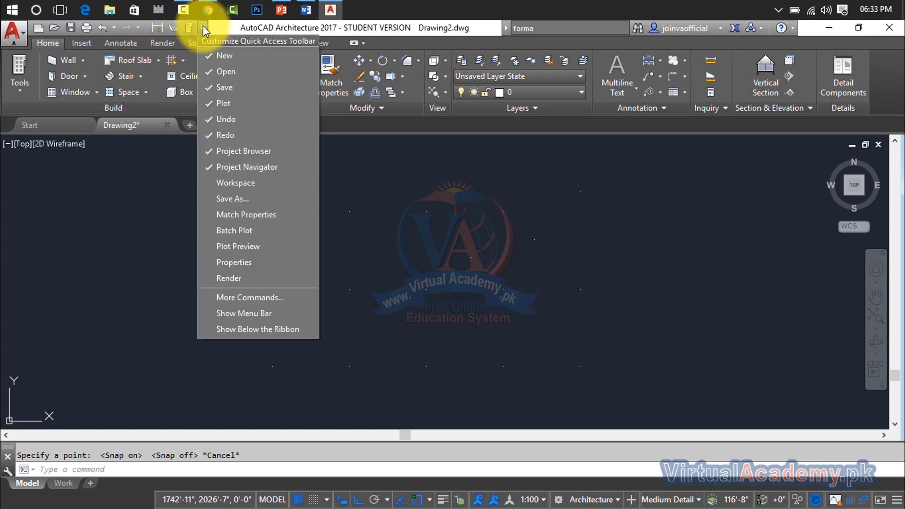
{"action": "left_click", "coordinate": [259, 302]}
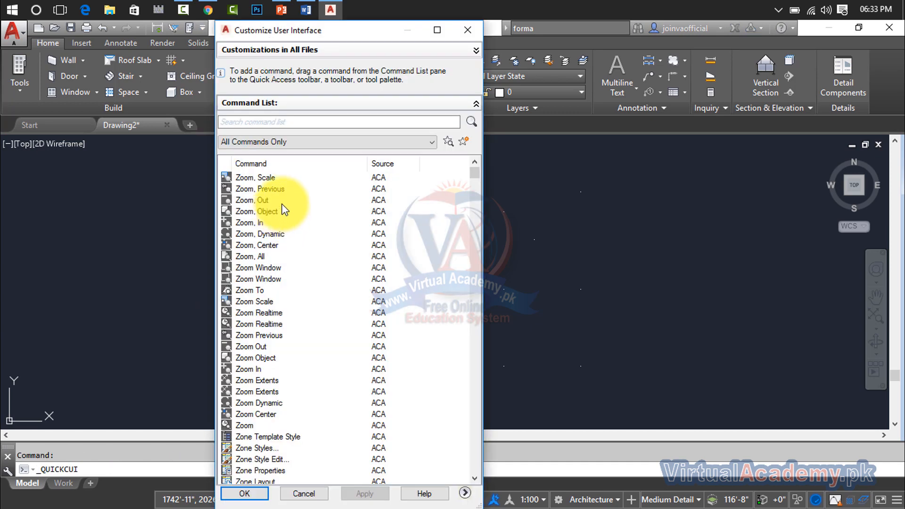
{"action": "left_click", "coordinate": [298, 142]}
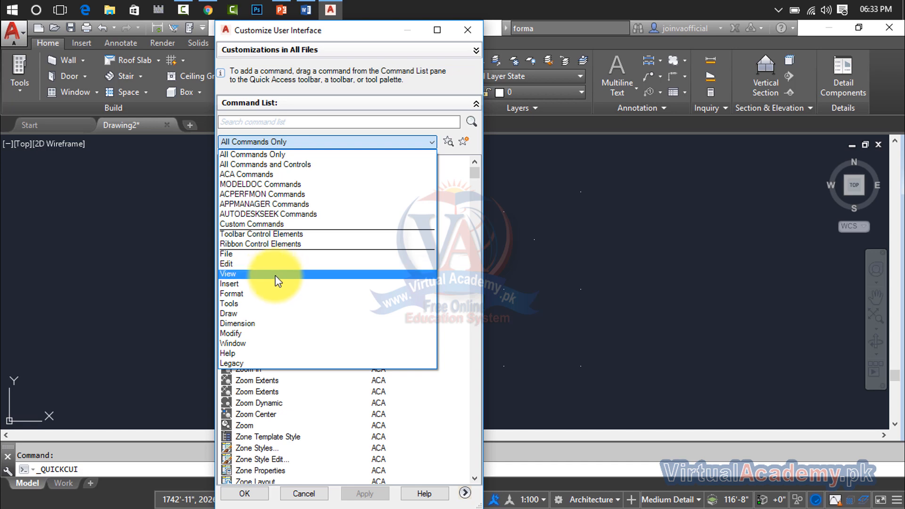
{"action": "left_click", "coordinate": [277, 294]}
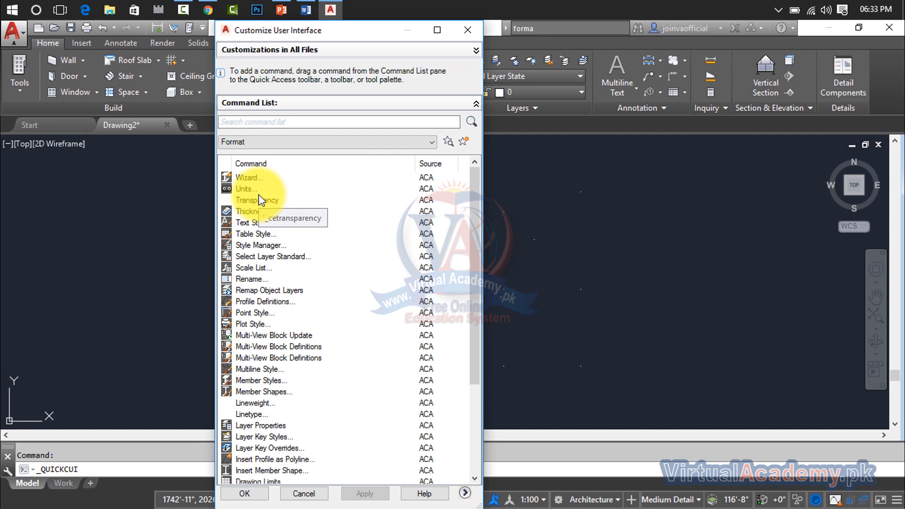
{"action": "left_click", "coordinate": [329, 121]}
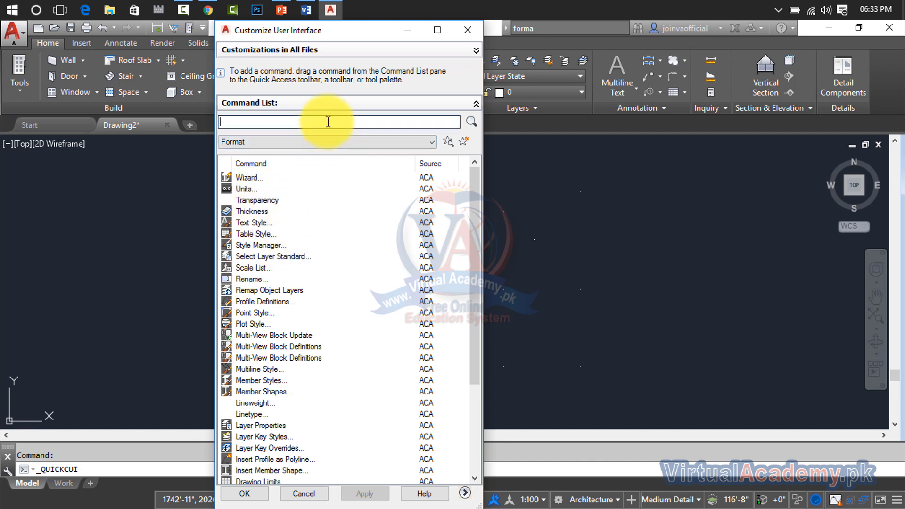
{"action": "type", "text": "p"}
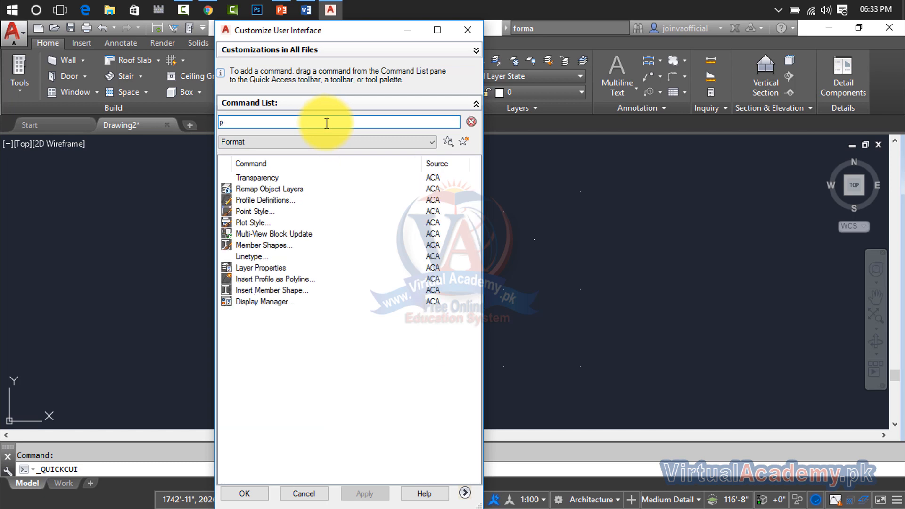
{"action": "left_click", "coordinate": [259, 211]}
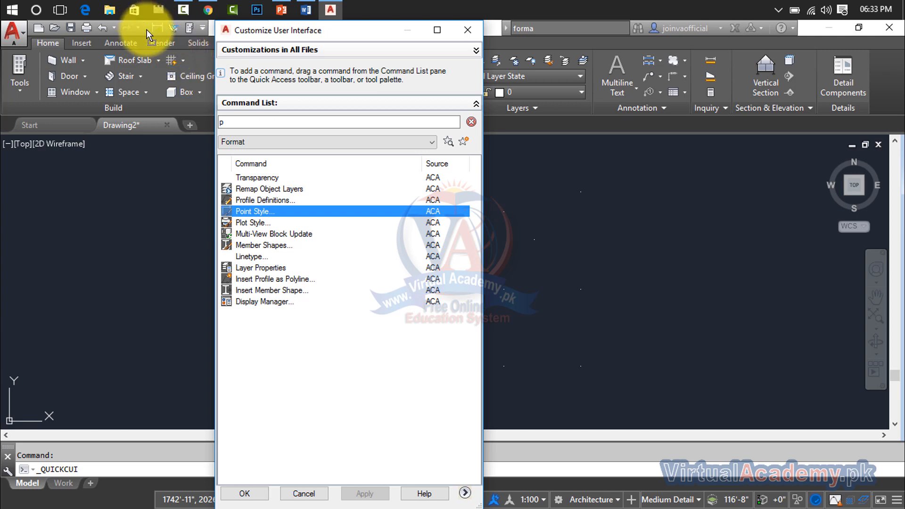
{"action": "left_click_drag", "start_coordinate": [146, 30], "coordinate": [148, 30]}
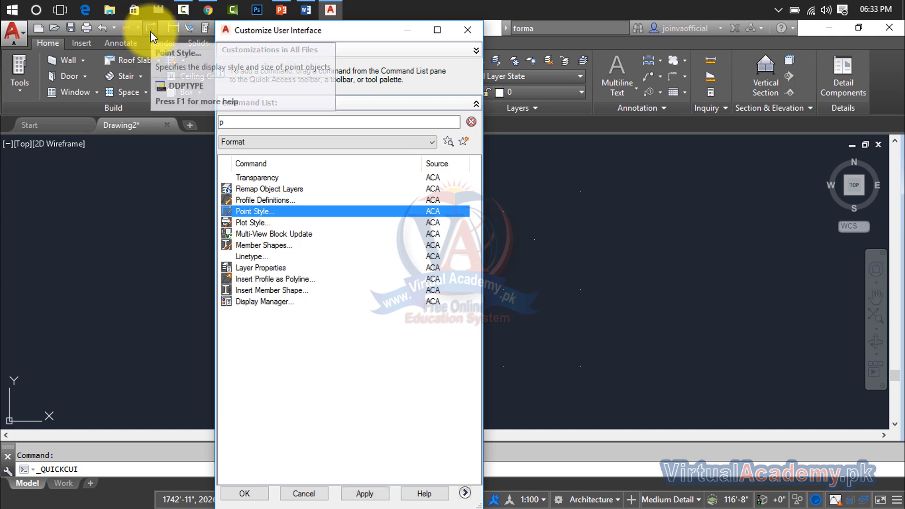
{"action": "left_click", "coordinate": [254, 493]}
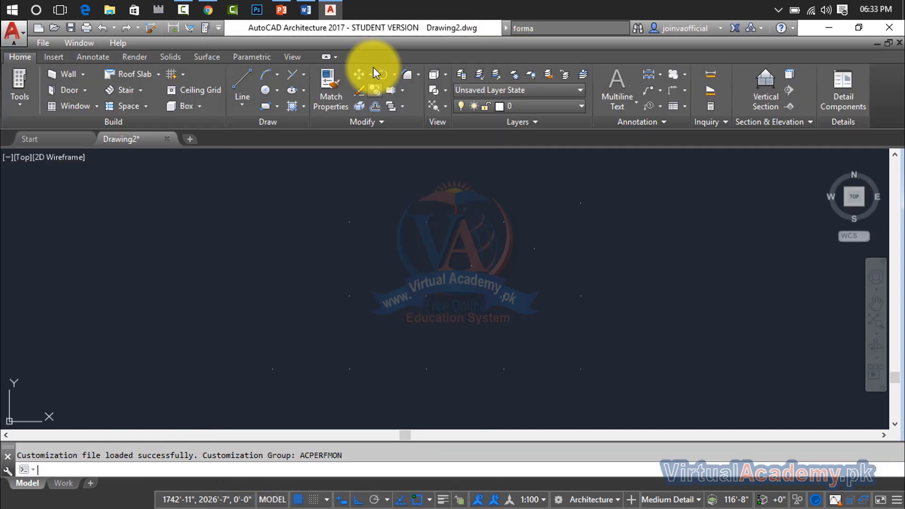
Open Point Style from its toolbar shortcut, close it without changes, and remove the shortcut from the Quick Access Toolbar
{"action": "left_click", "coordinate": [151, 27]}
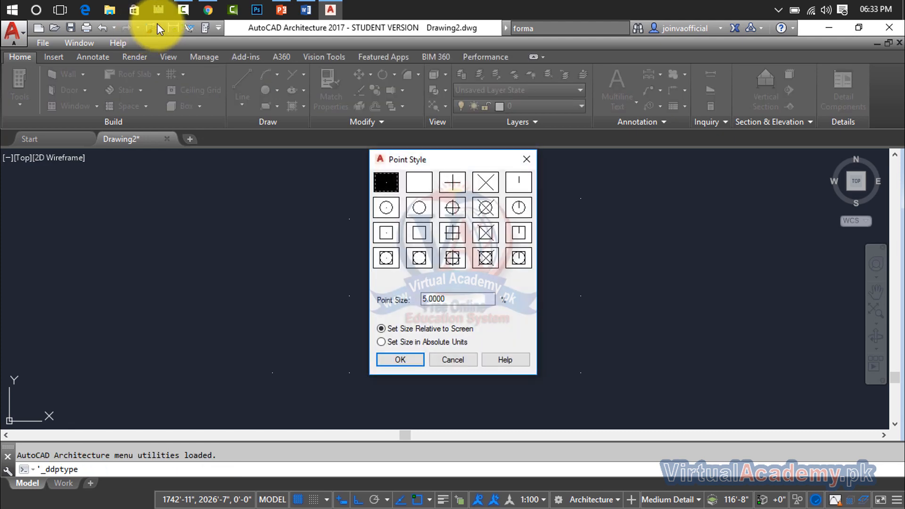
{"action": "left_click", "coordinate": [526, 160]}
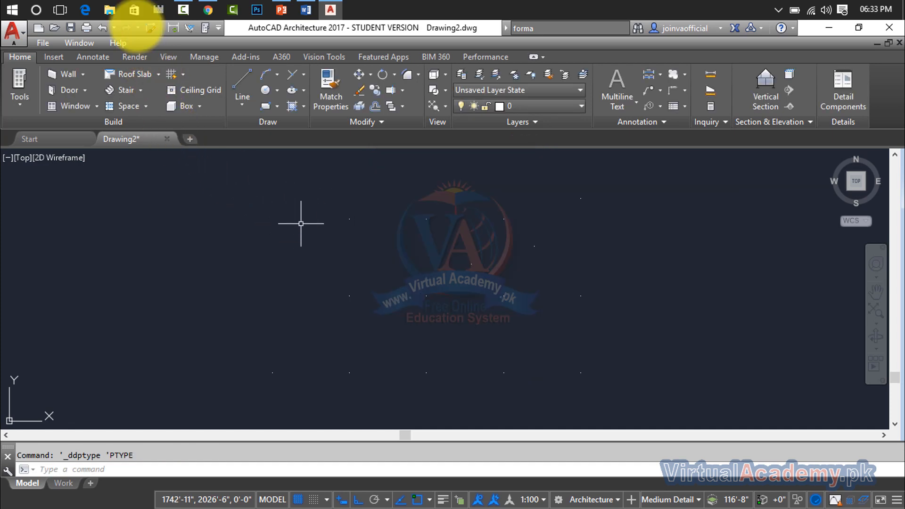
{"action": "right_click", "coordinate": [154, 26]}
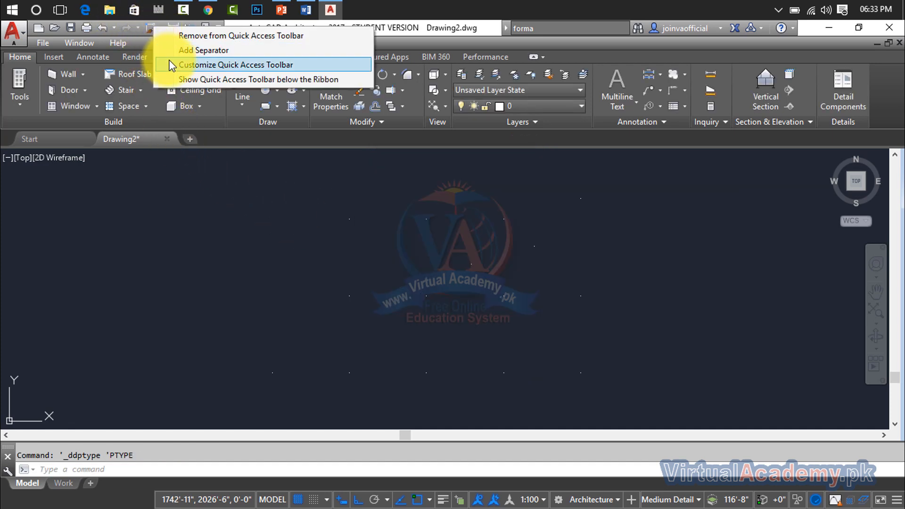
{"action": "left_click", "coordinate": [179, 50]}
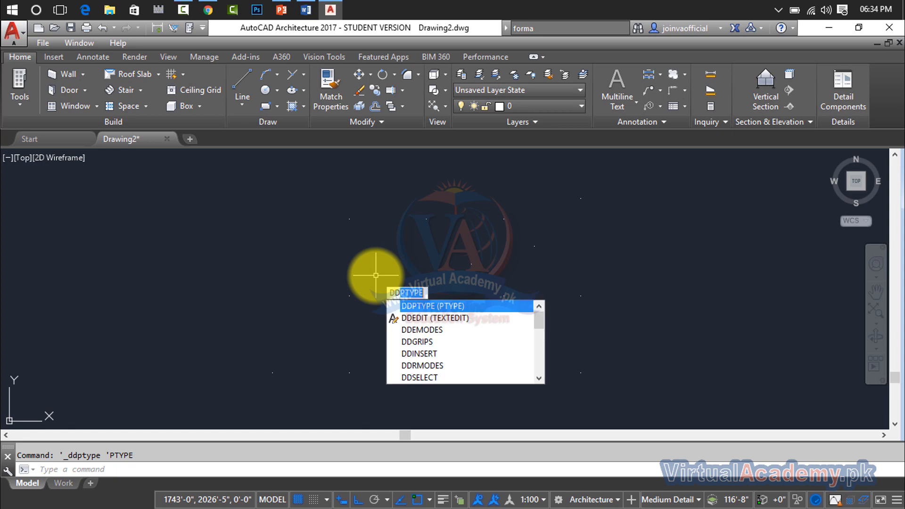
Run DDPTYPE and set the point style to the plus sign with both a circle and a square
{"action": "left_click", "coordinate": [423, 307]}
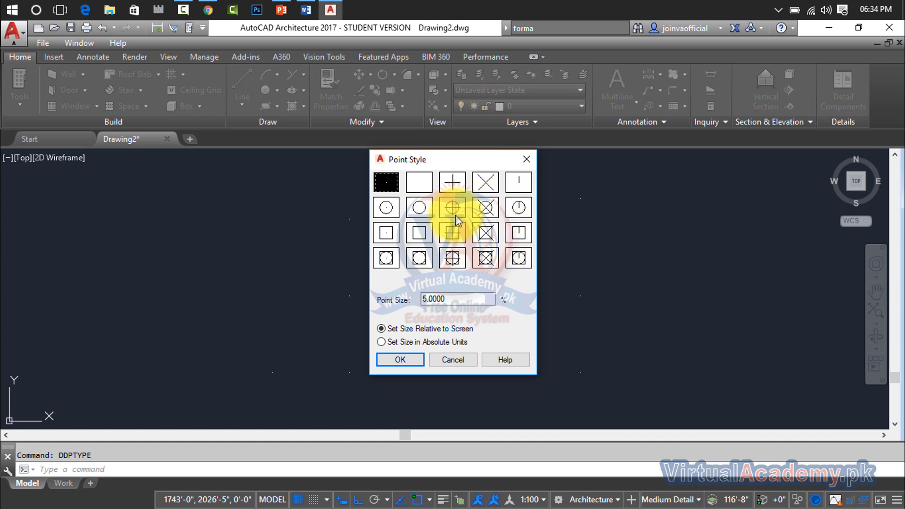
{"action": "left_click", "coordinate": [485, 208]}
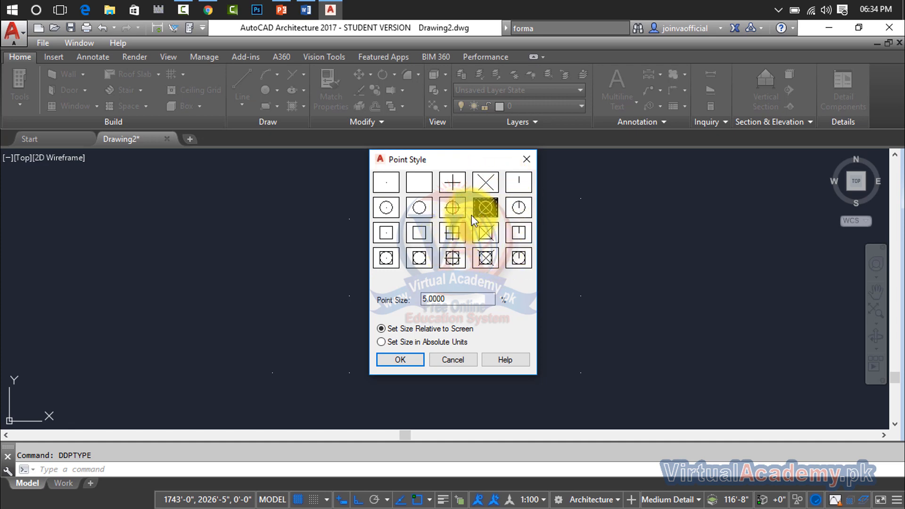
{"action": "left_click", "coordinate": [458, 212]}
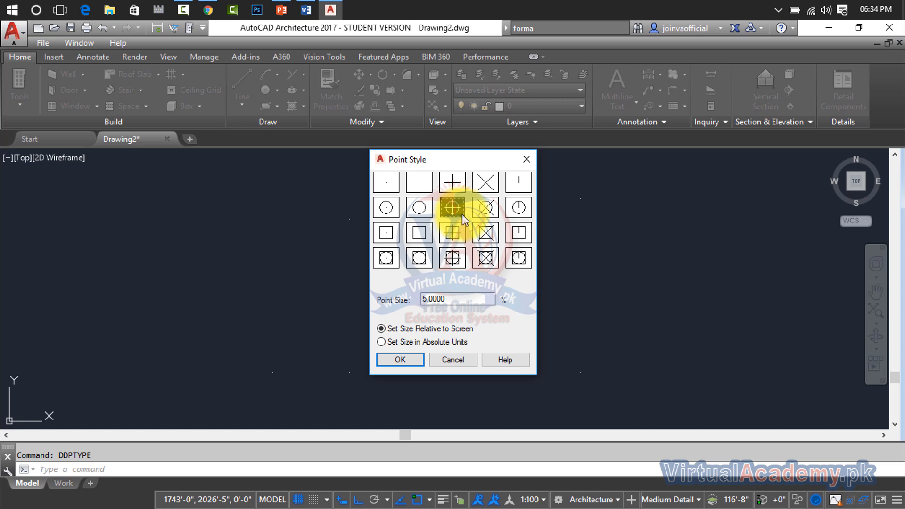
{"action": "left_click", "coordinate": [453, 260]}
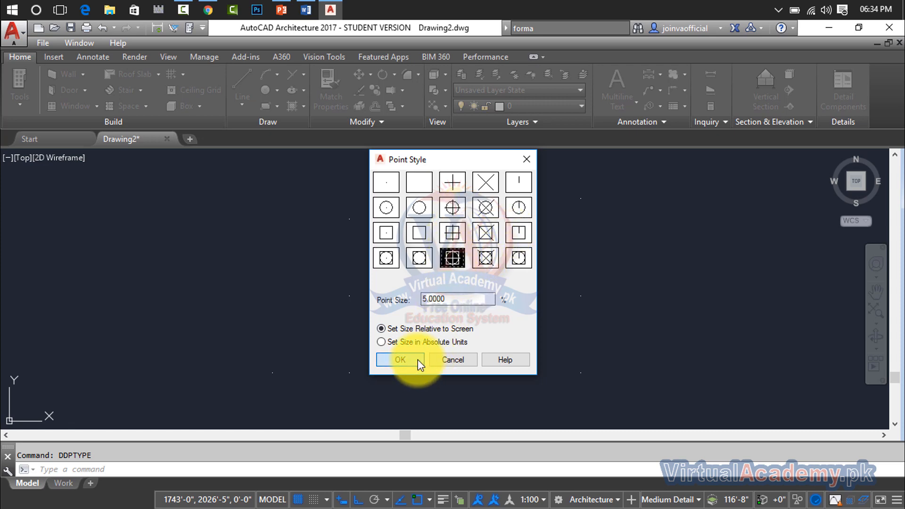
{"action": "left_click", "coordinate": [418, 360]}
{"action": "left_click", "coordinate": [429, 301]}
{"action": "left_click", "coordinate": [458, 248]}
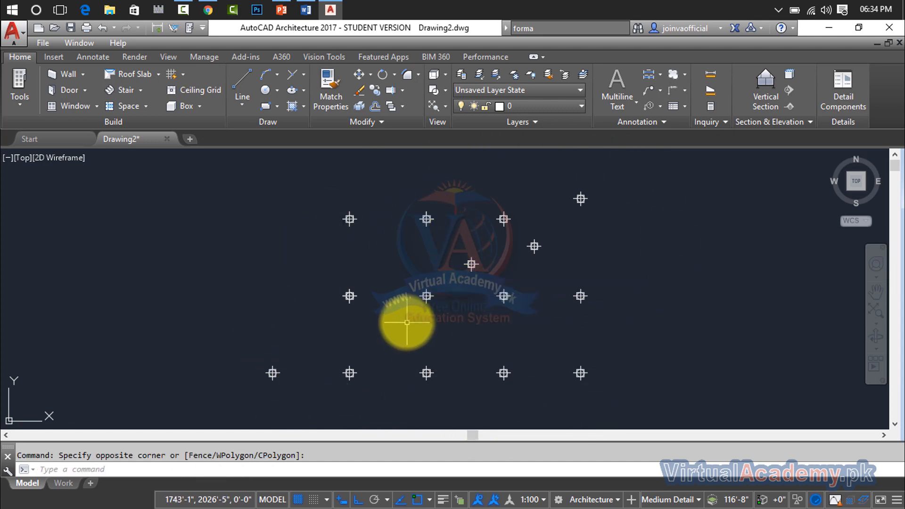
Select all the points with a crossing window and erase them
{"action": "scroll", "coordinate": [401, 311], "scroll_direction": "down", "scroll_amount": 2}
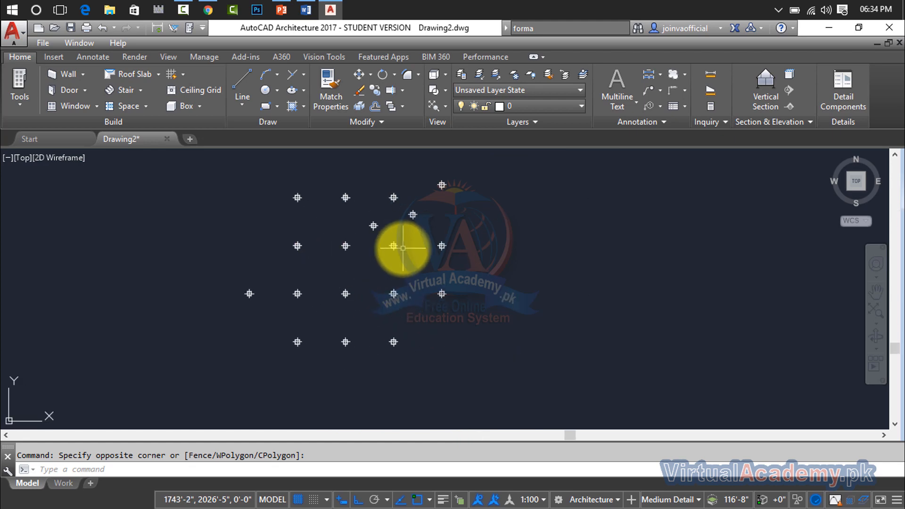
{"action": "left_click", "coordinate": [497, 158]}
{"action": "left_click", "coordinate": [217, 357]}
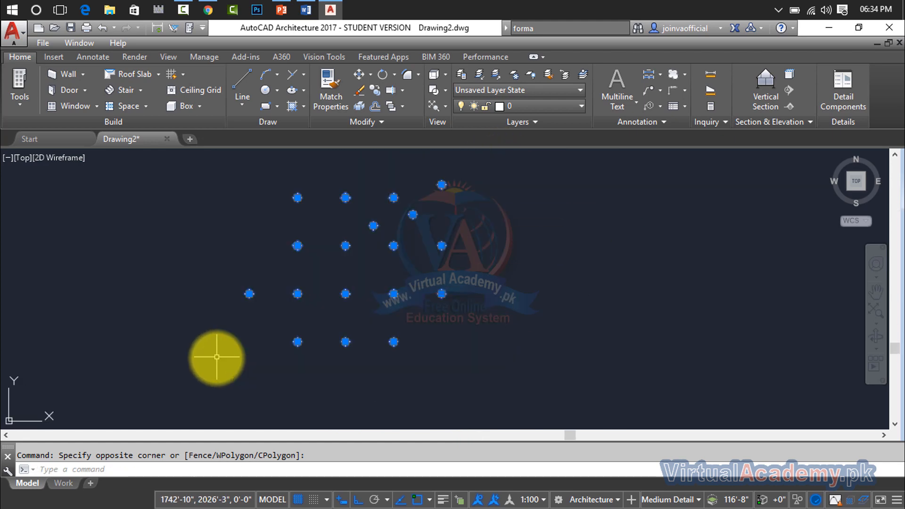
{"action": "key", "text": "Delete"}
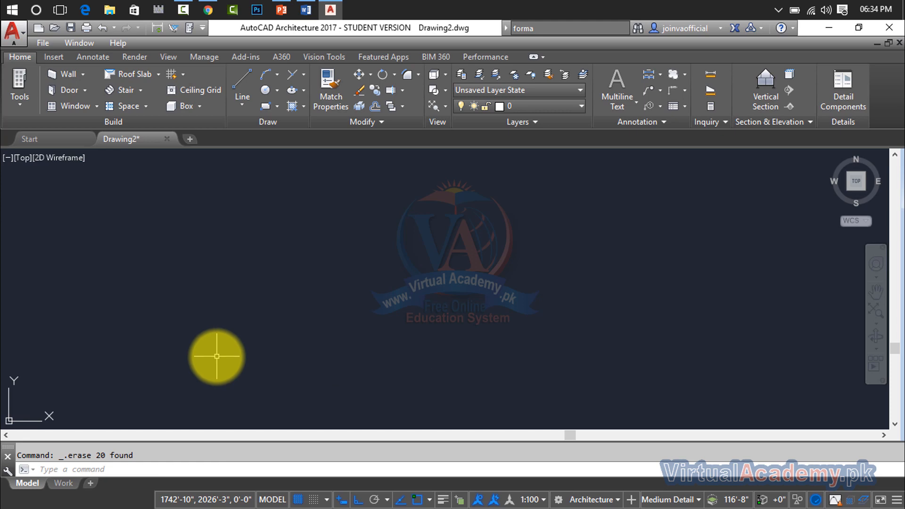
Draw a horizontal line 10' long
{"action": "type", "text": "l"}
{"action": "key", "text": "Return"}
{"action": "left_click", "coordinate": [172, 295]}
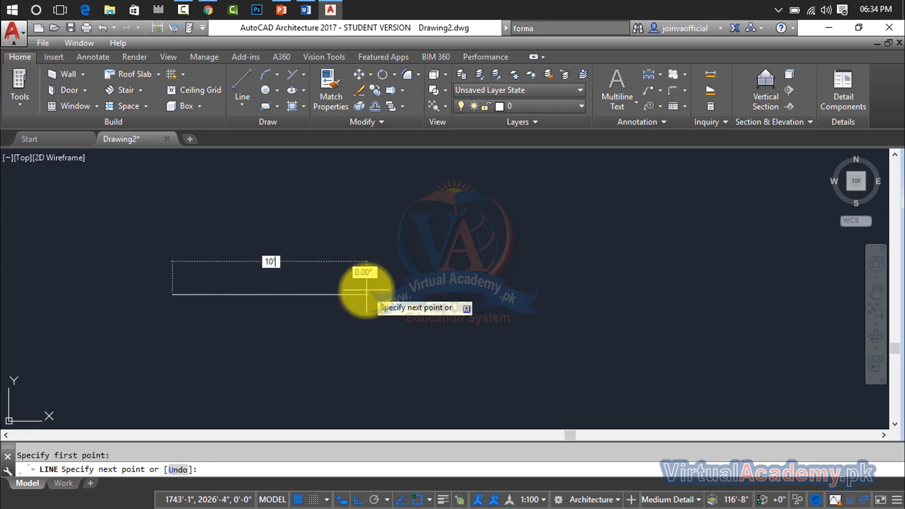
{"action": "key", "text": "Return"}
{"action": "key", "text": "Escape"}
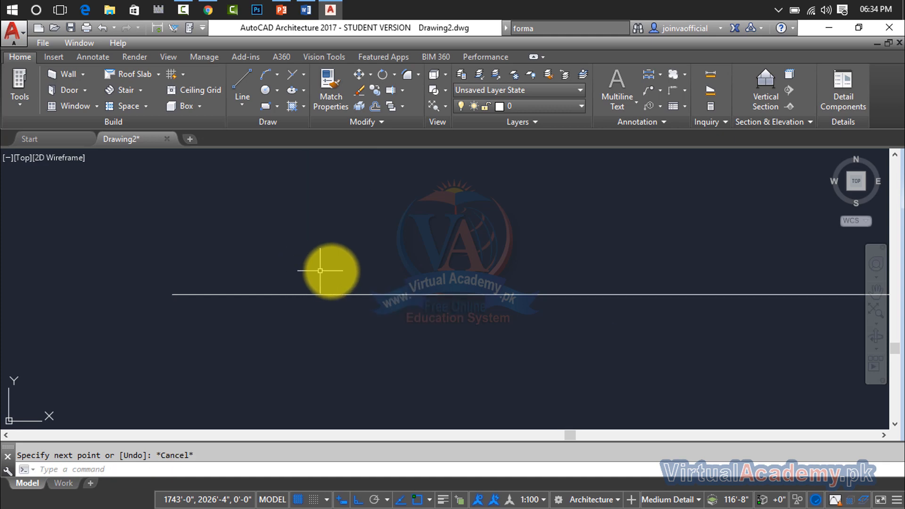
Place a linear dimension above the line to check its length, and erase the dimension
{"action": "scroll", "coordinate": [321, 271], "scroll_direction": "down", "scroll_amount": 10}
{"action": "middle_click_drag", "start_coordinate": [373, 288], "coordinate": [256, 315]}
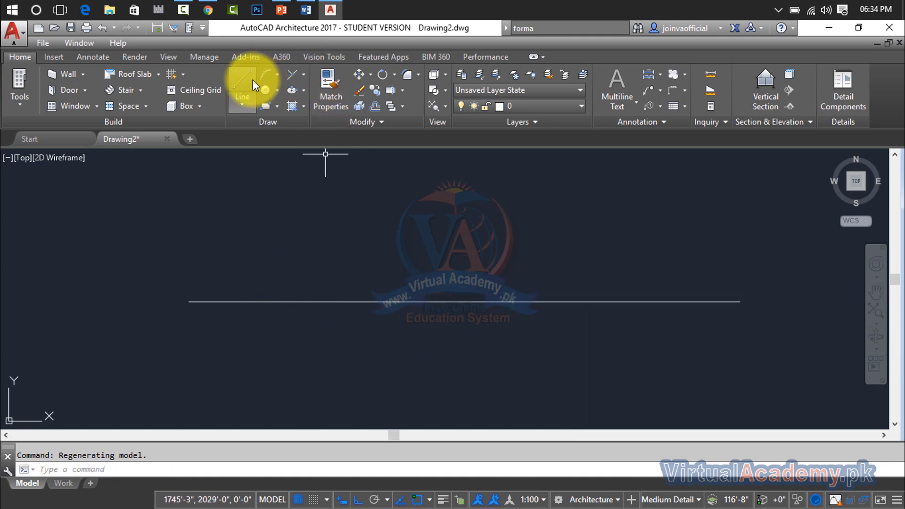
{"action": "left_click", "coordinate": [100, 61]}
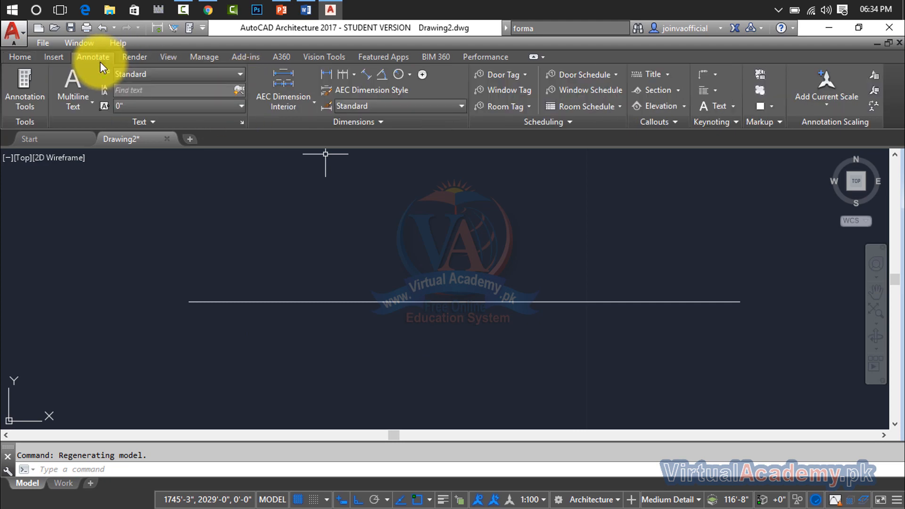
{"action": "left_click", "coordinate": [330, 74]}
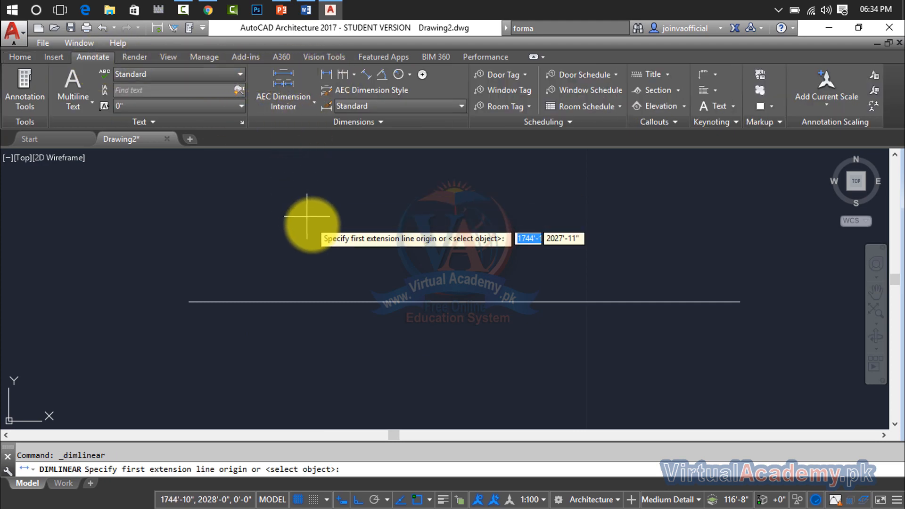
{"action": "key", "text": "Return"}
{"action": "left_click", "coordinate": [351, 302]}
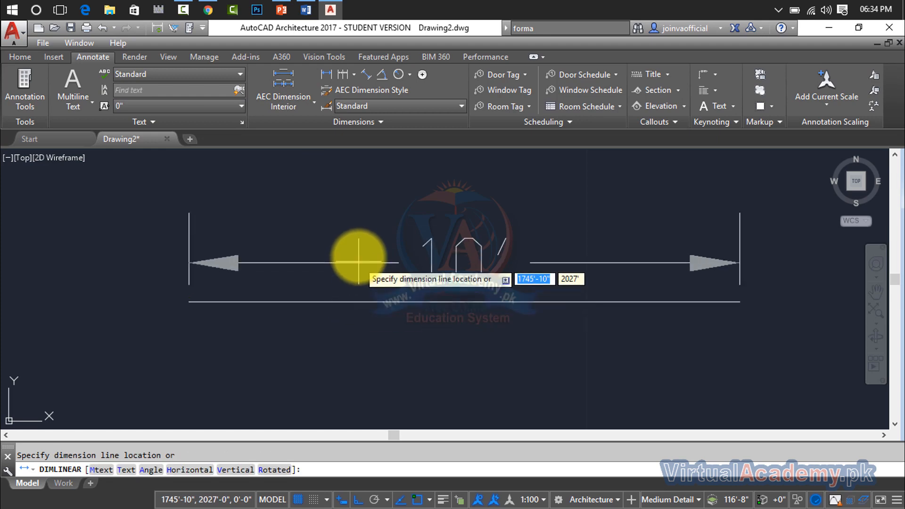
{"action": "left_click", "coordinate": [401, 255]}
{"action": "left_click", "coordinate": [604, 255]}
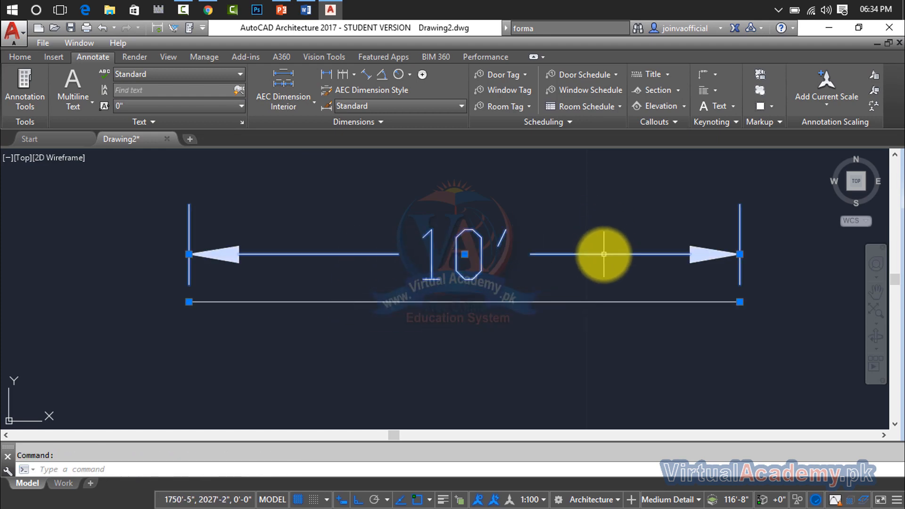
{"action": "key", "text": "Delete"}
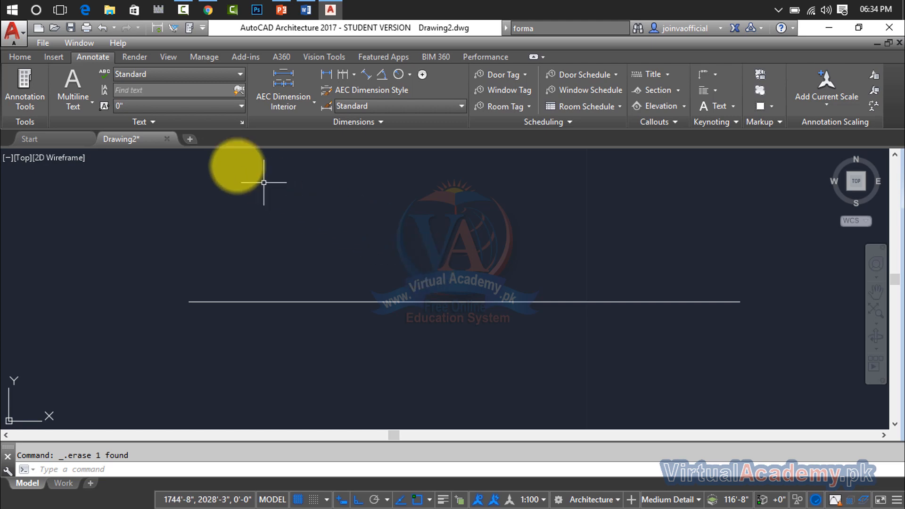
{"action": "left_click", "coordinate": [29, 57]}
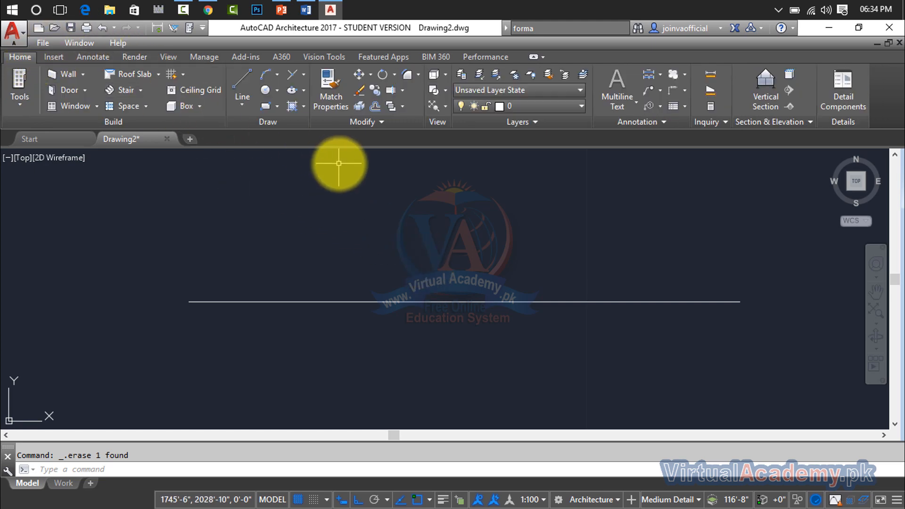
{"action": "left_click", "coordinate": [303, 75]}
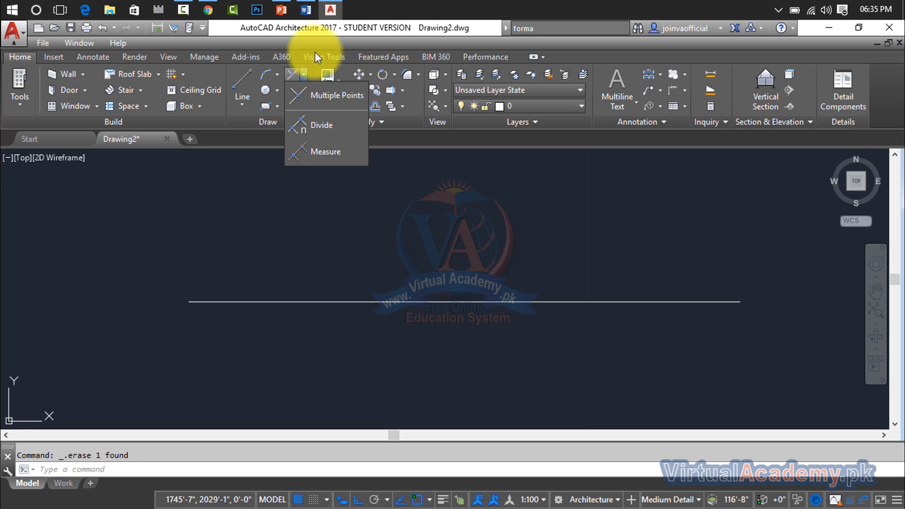
{"action": "left_click", "coordinate": [384, 240]}
{"action": "key", "text": "Escape"}
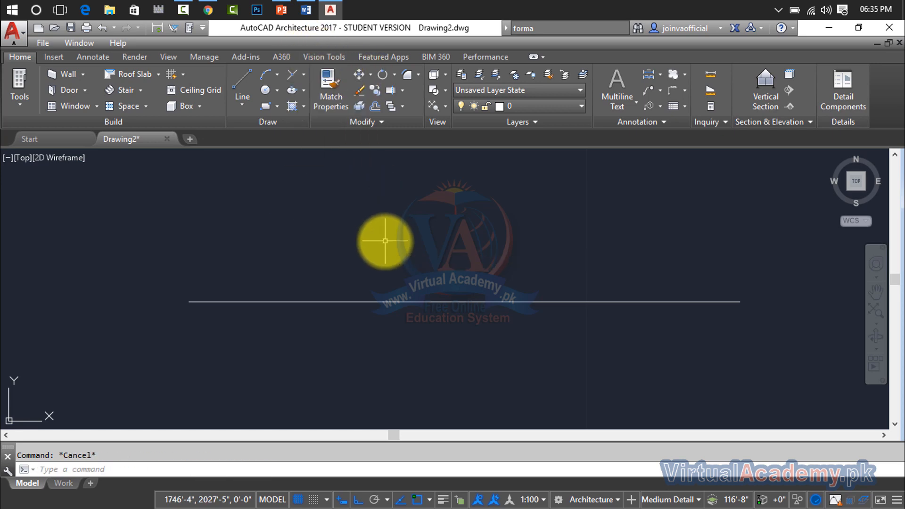
Draw a small circle with a radius of about 2" above the horizontal line
{"action": "type", "text": "c"}
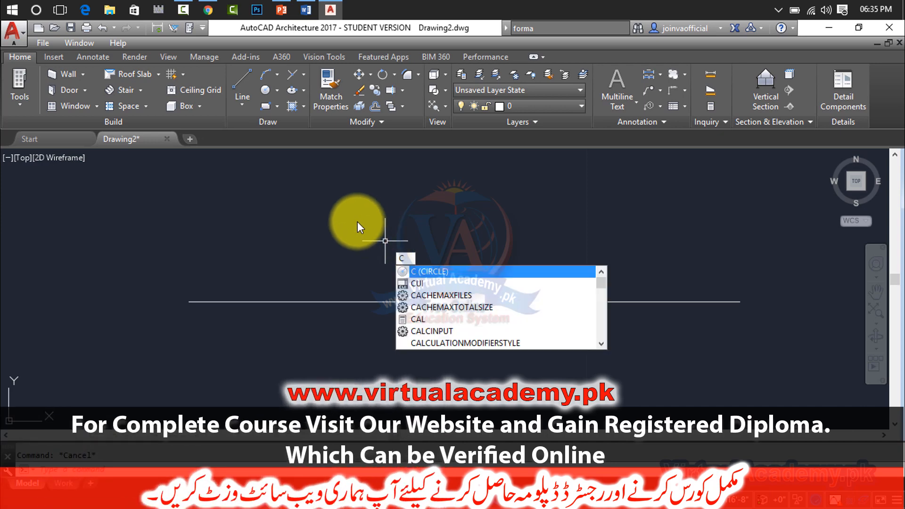
{"action": "key", "text": "Return"}
{"action": "left_click", "coordinate": [344, 221]}
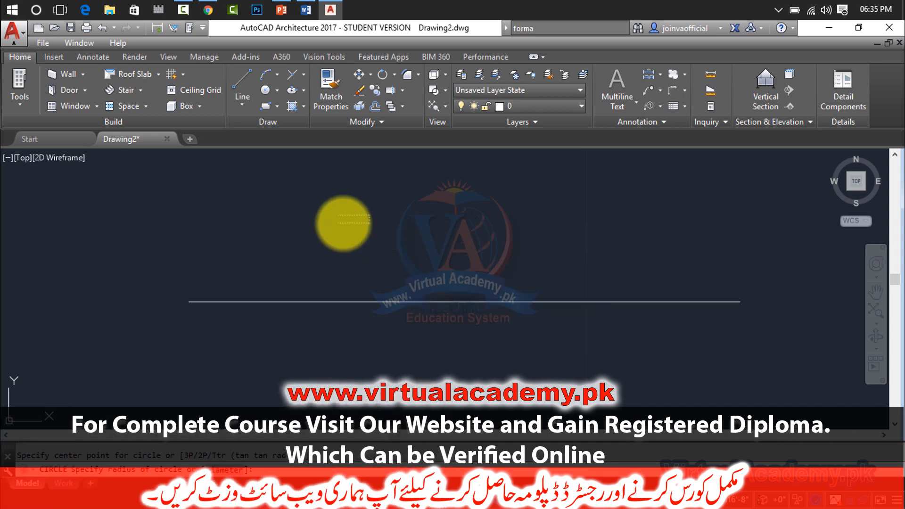
{"action": "left_click", "coordinate": [343, 221]}
{"action": "scroll", "coordinate": [342, 207], "scroll_direction": "up", "scroll_amount": 2}
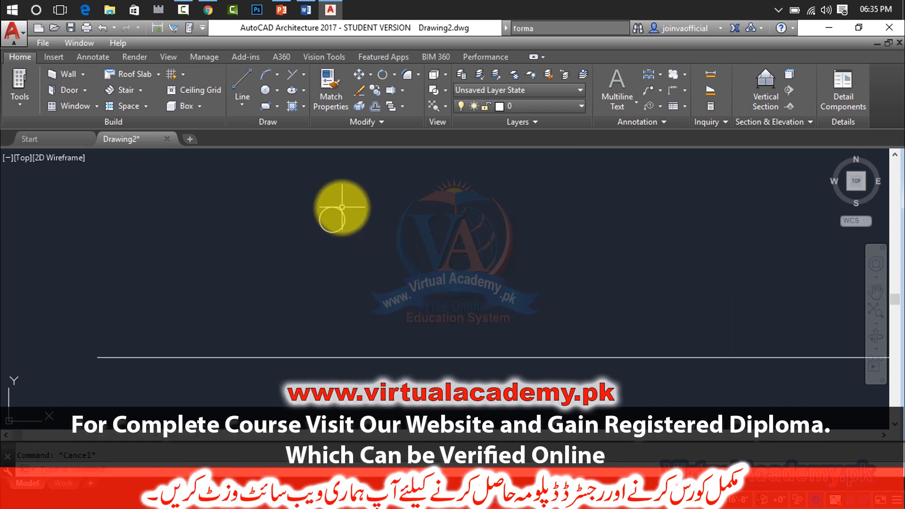
Copy the circle from its center and place the first copy on the start endpoint of the line
{"action": "type", "text": "cp"}
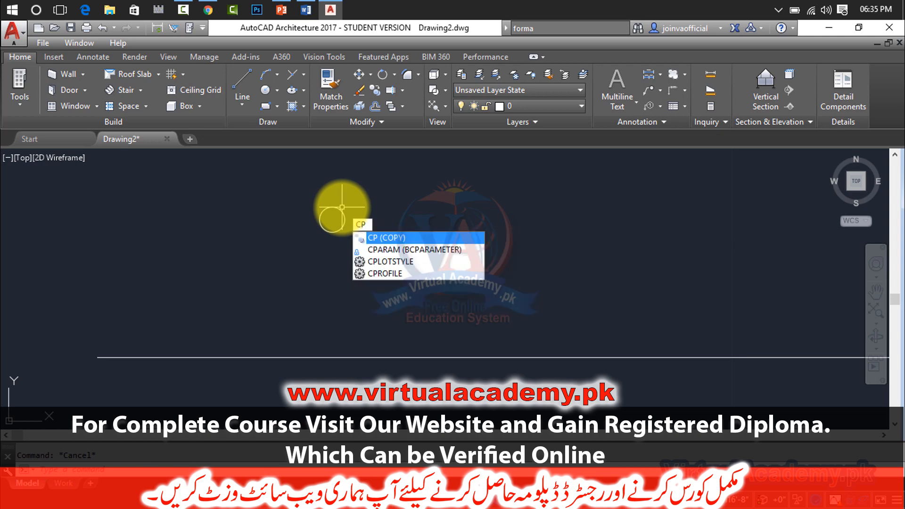
{"action": "key", "text": "Return"}
{"action": "left_click", "coordinate": [337, 222]}
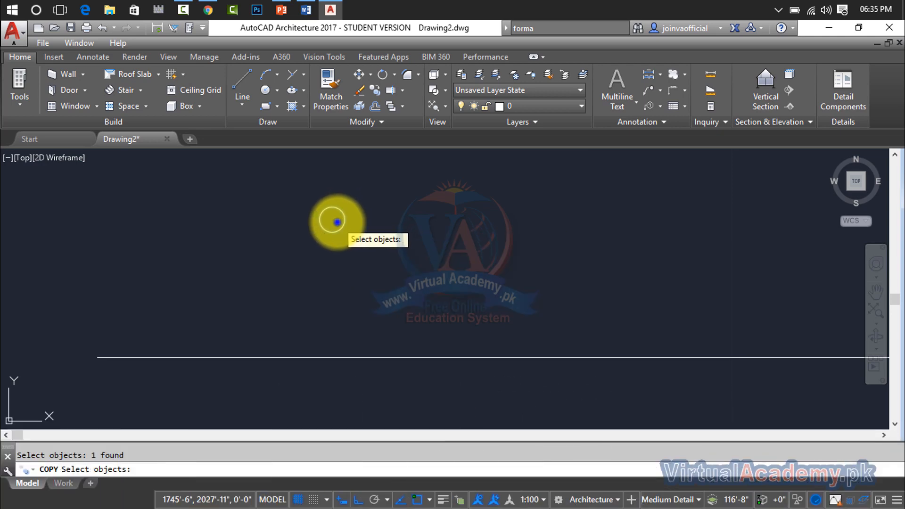
{"action": "key", "text": "Return"}
{"action": "left_click", "coordinate": [332, 220]}
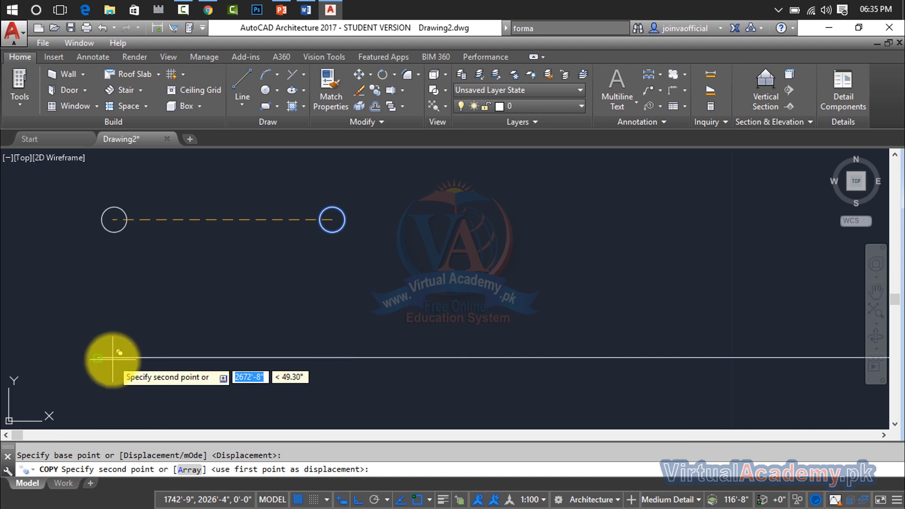
{"action": "left_click", "coordinate": [97, 358]}
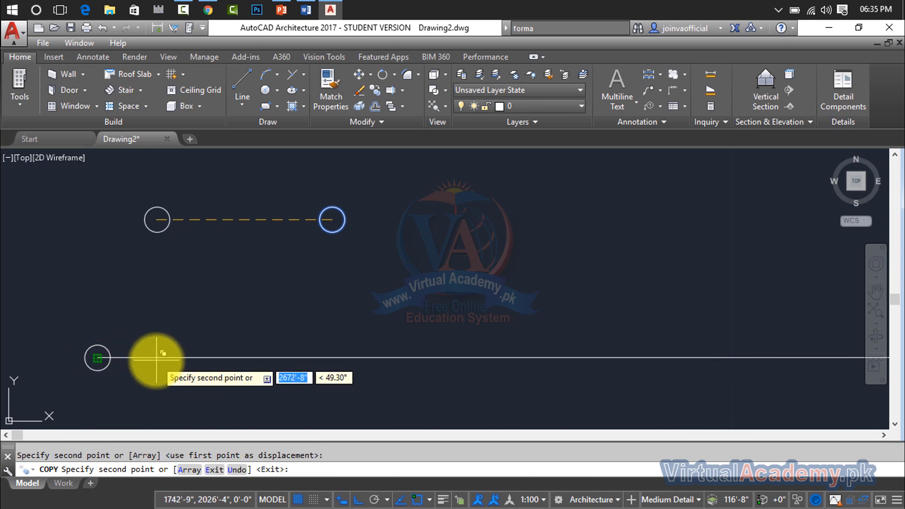
Turn ortho off and place more circle copies along the line and on both of its endpoints
{"action": "key", "text": "F8"}
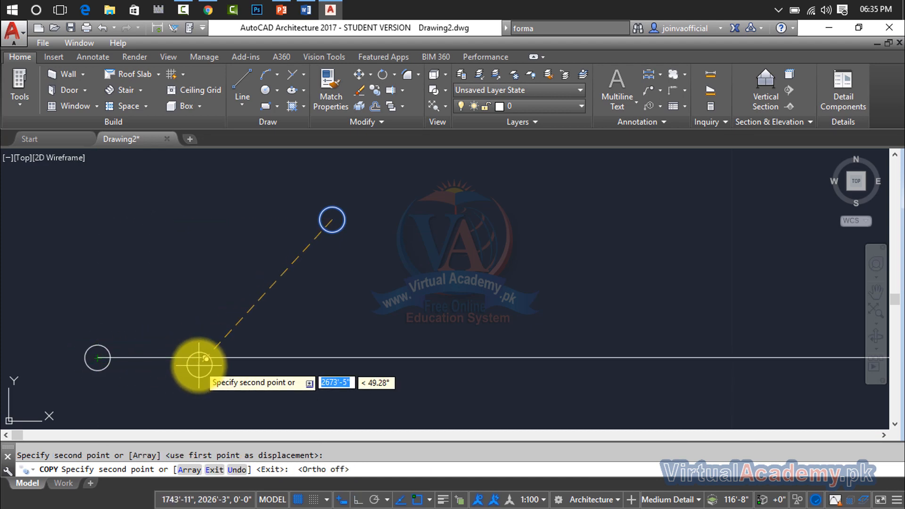
{"action": "left_click", "coordinate": [202, 362]}
{"action": "left_click", "coordinate": [312, 361]}
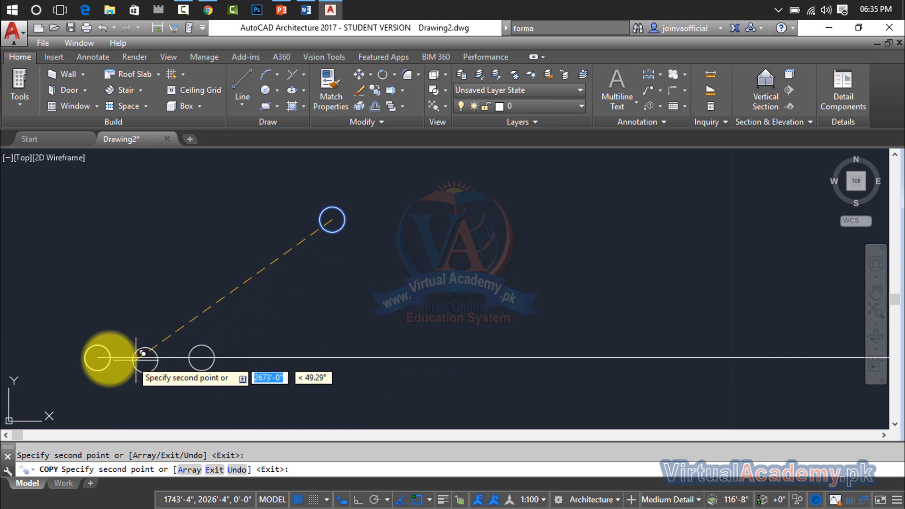
{"action": "scroll", "coordinate": [371, 358], "scroll_direction": "down", "scroll_amount": 3}
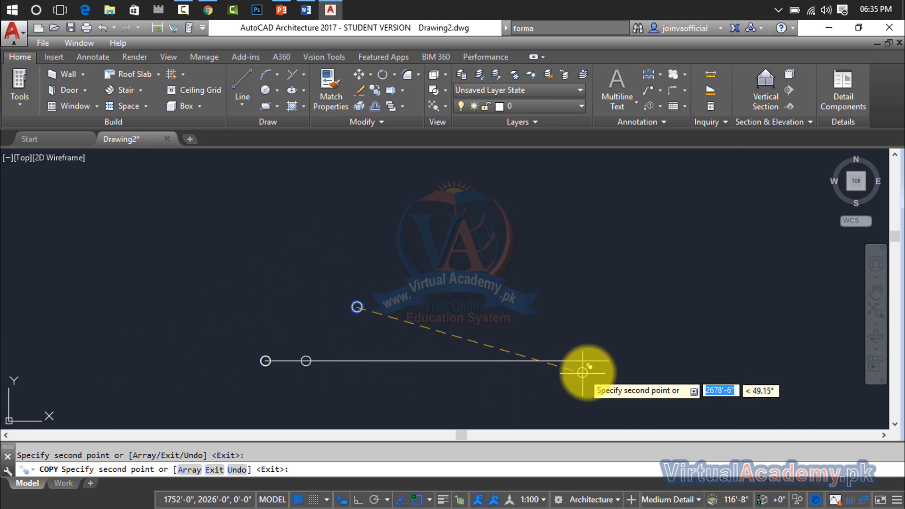
{"action": "left_click", "coordinate": [609, 361]}
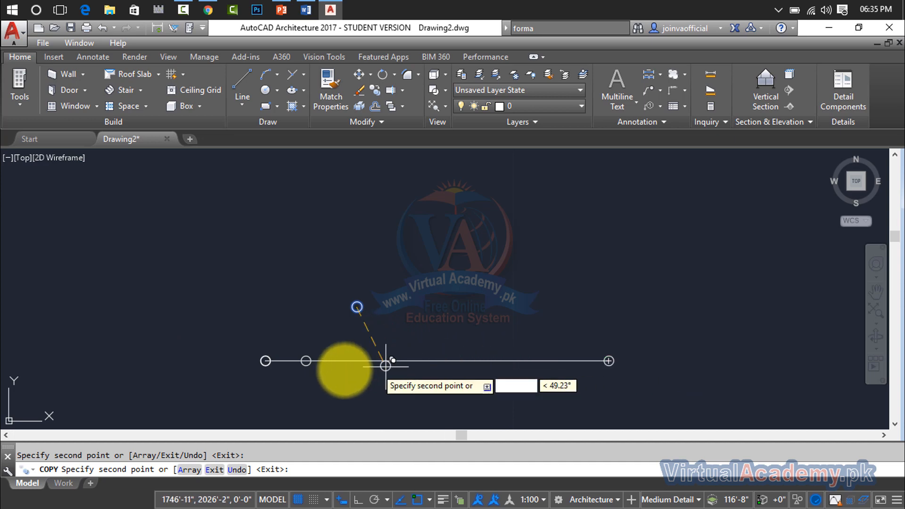
{"action": "left_click", "coordinate": [265, 361]}
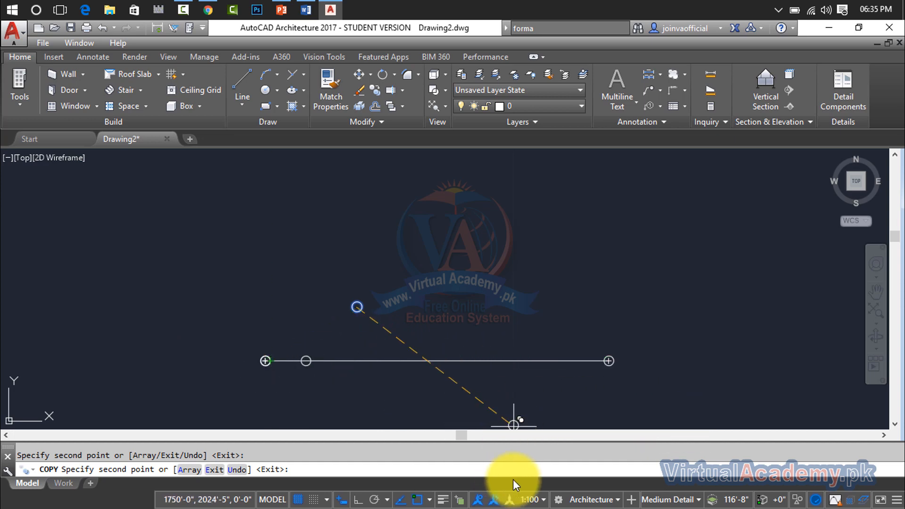
Enable all general object snap modes in the Drafting Settings
{"action": "left_click", "coordinate": [429, 500]}
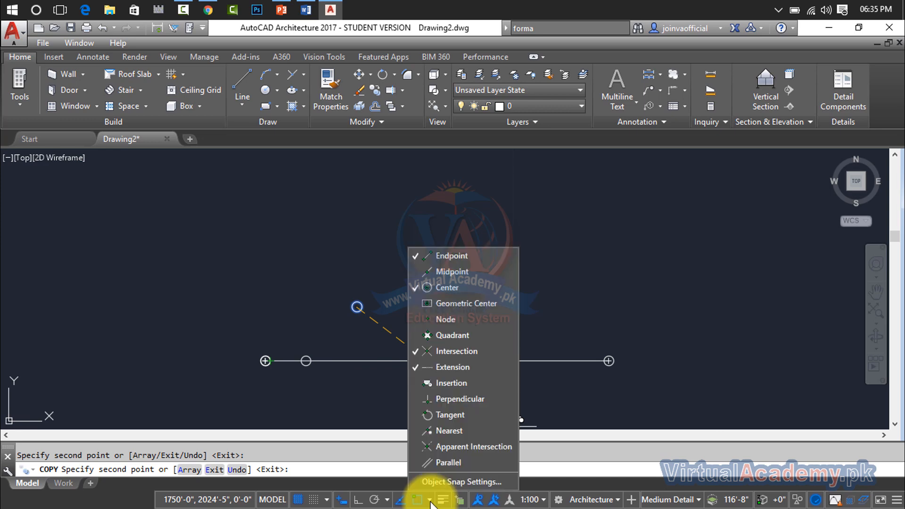
{"action": "left_click", "coordinate": [437, 481]}
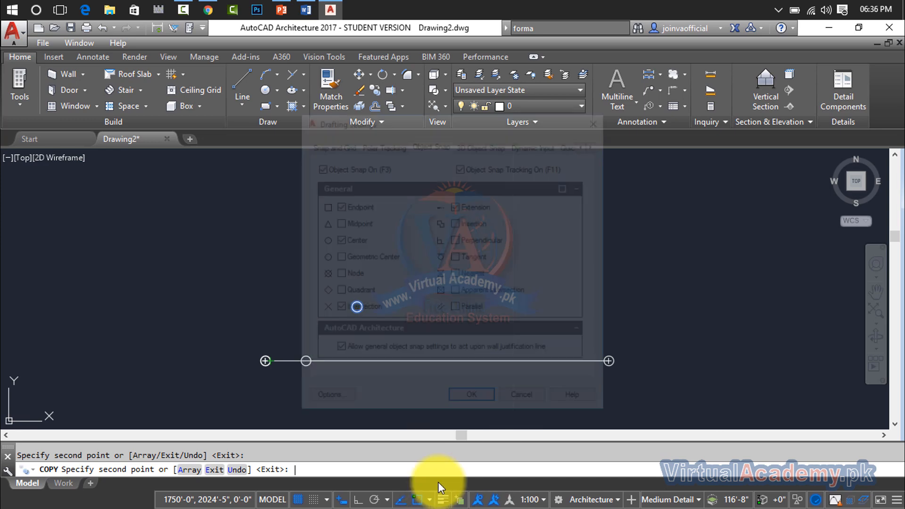
{"action": "left_click", "coordinate": [567, 187]}
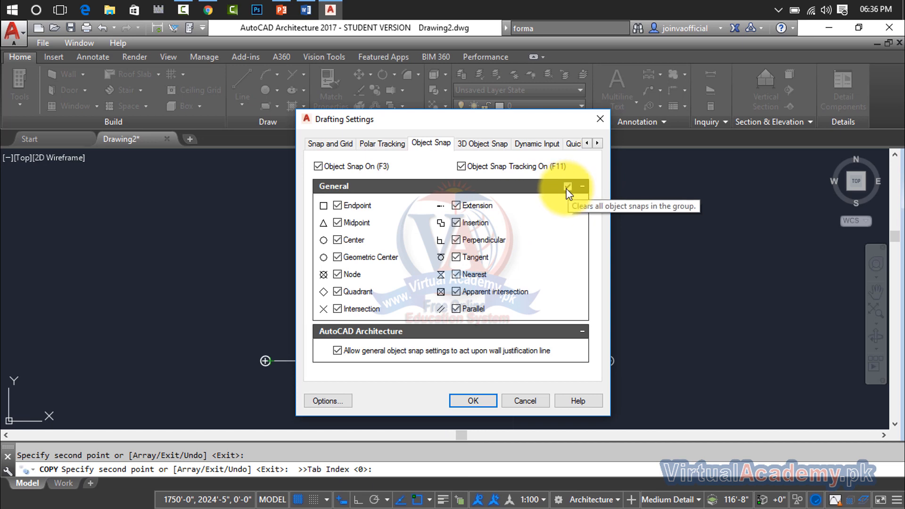
{"action": "left_click", "coordinate": [473, 401]}
Place the remaining circle copies at roughly even intervals along the line and end the Copy command
{"action": "left_click", "coordinate": [357, 361]}
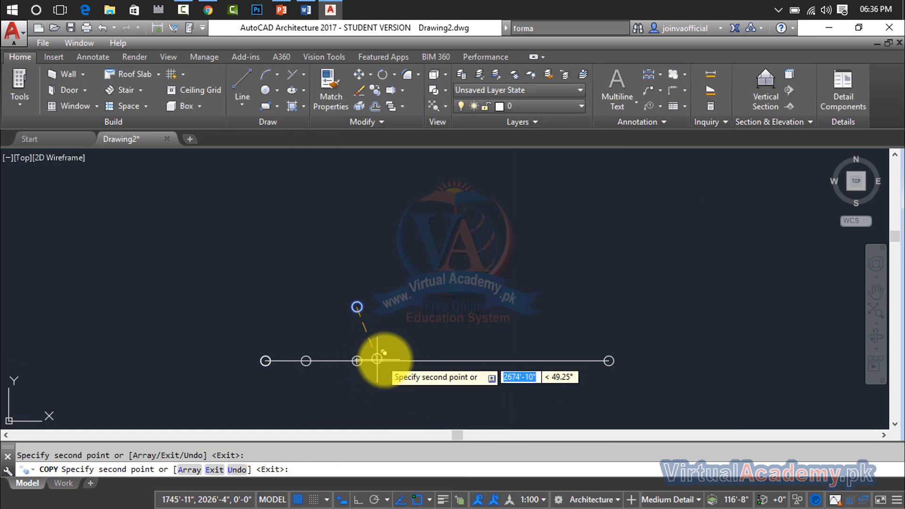
{"action": "left_click", "coordinate": [460, 361]}
{"action": "left_click", "coordinate": [513, 361]}
{"action": "left_click", "coordinate": [559, 361]}
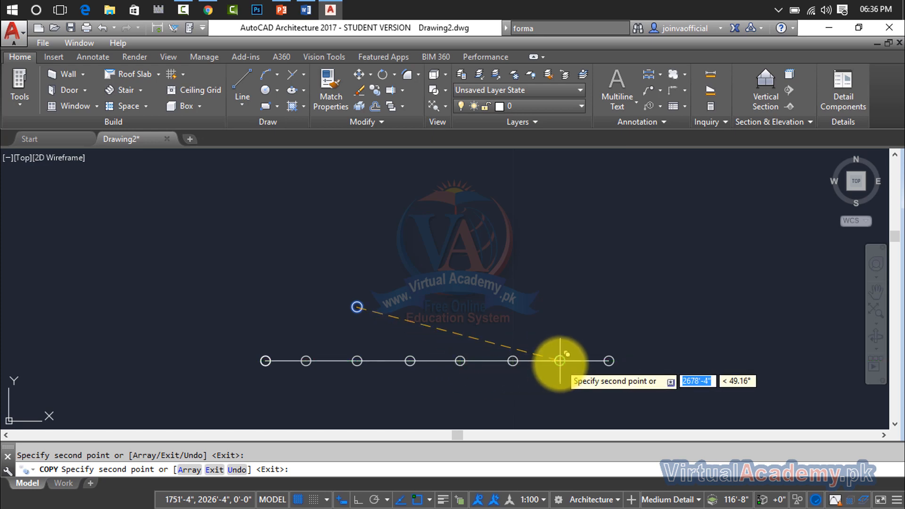
{"action": "key", "text": "Return"}
Erase the original circle and all its copies, keeping only the line
{"action": "left_click", "coordinate": [347, 247]}
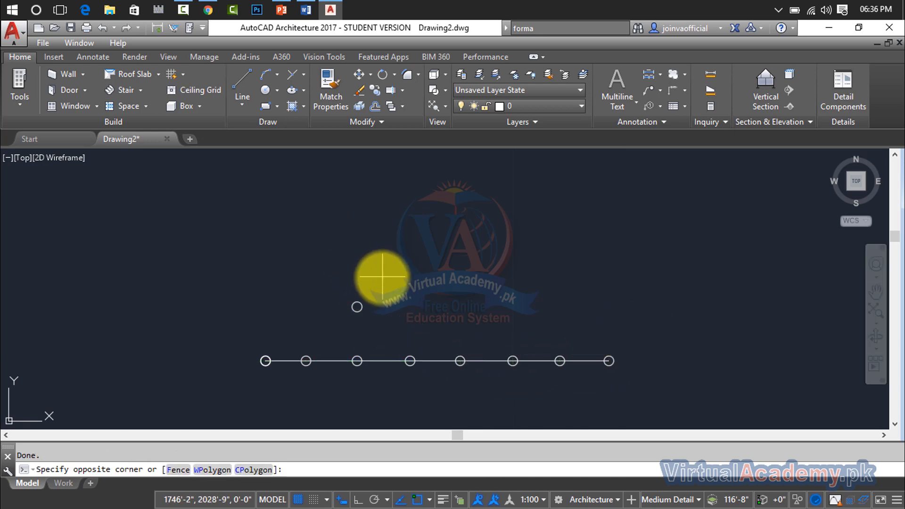
{"action": "key", "text": "Delete"}
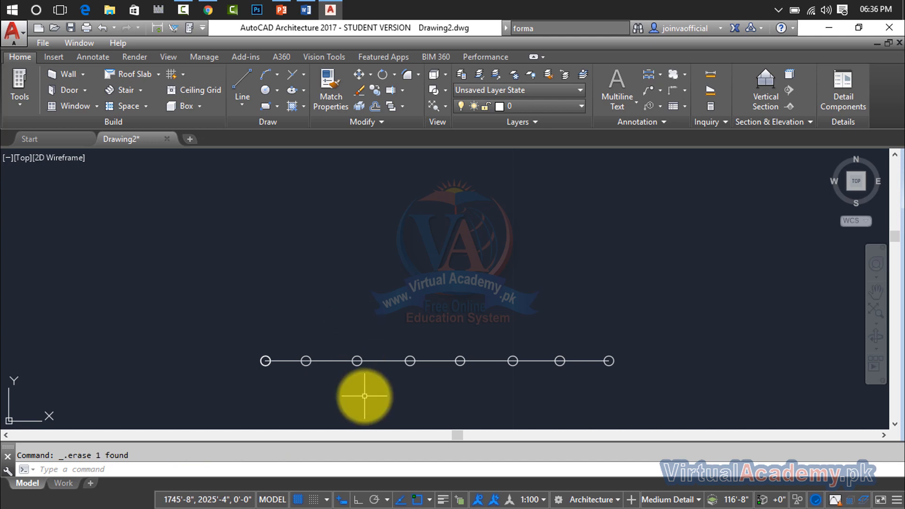
{"action": "scroll", "coordinate": [364, 396], "scroll_direction": "up", "scroll_amount": 2}
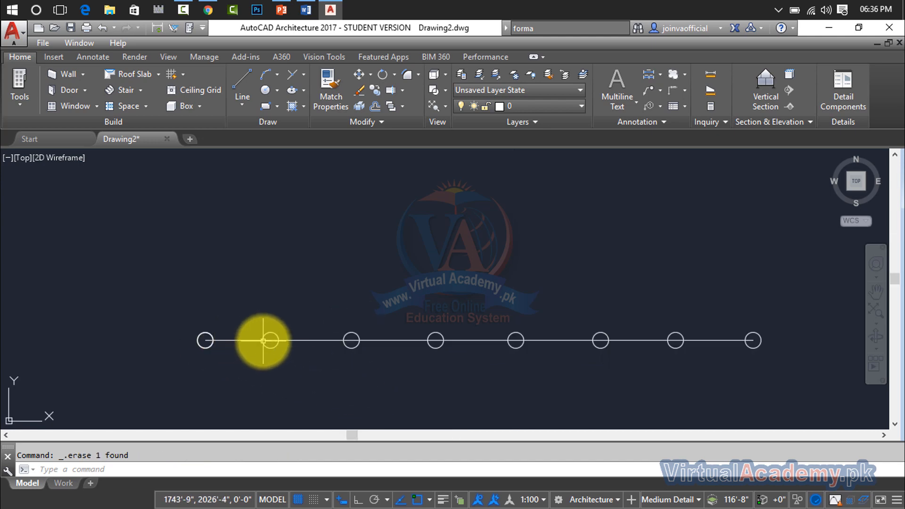
{"action": "left_click", "coordinate": [772, 317]}
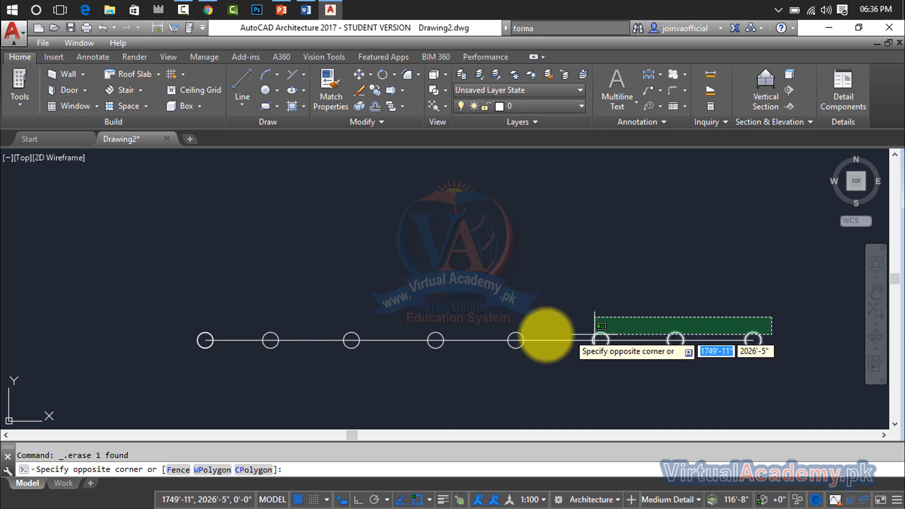
{"action": "left_click", "coordinate": [195, 334]}
{"action": "key", "text": "Delete"}
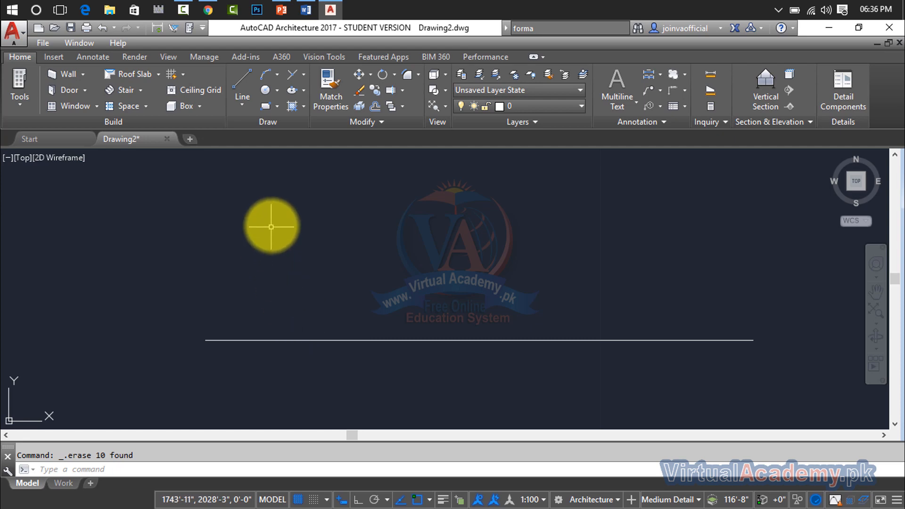
Divide the horizontal line into 5 equal segments with the Divide tool
{"action": "left_click", "coordinate": [306, 78]}
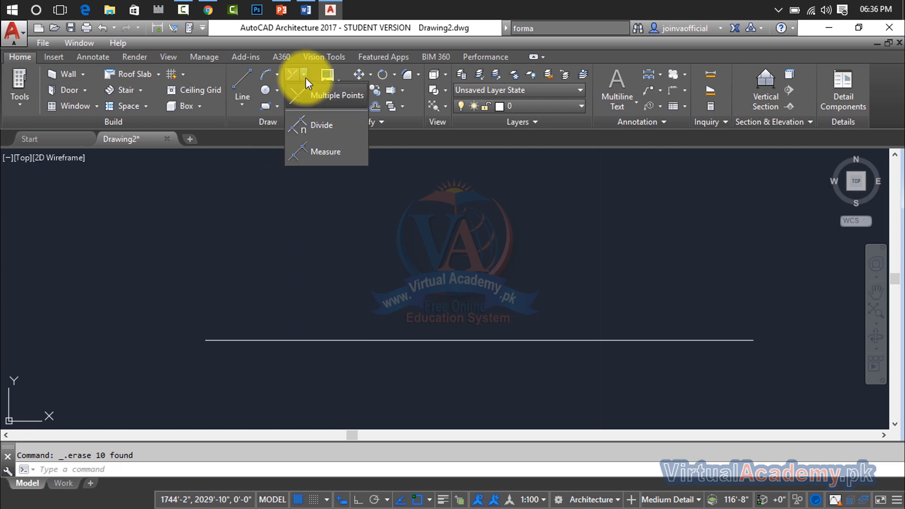
{"action": "left_click", "coordinate": [312, 126]}
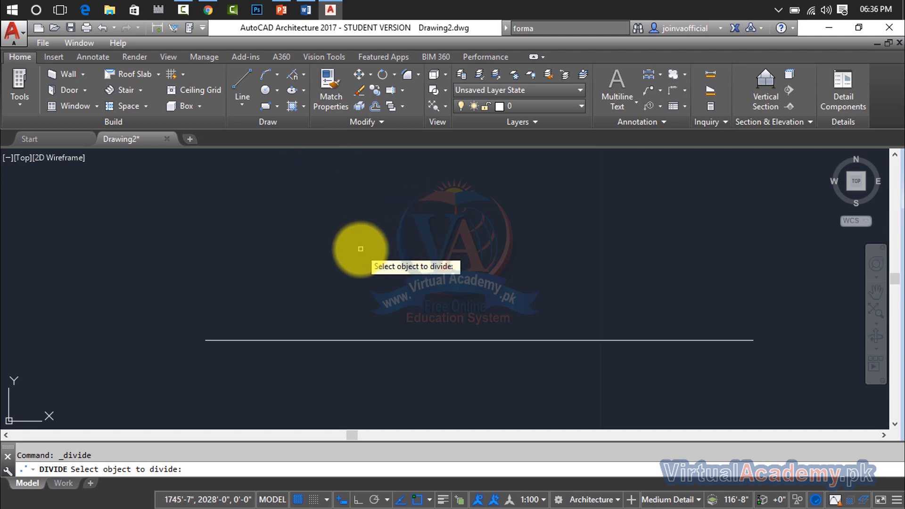
{"action": "left_click", "coordinate": [401, 339]}
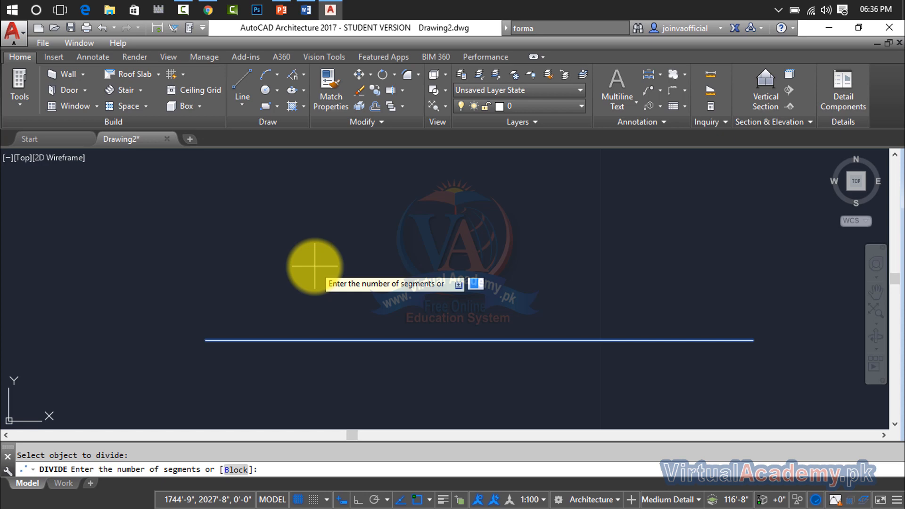
{"action": "type", "text": "5"}
{"action": "key", "text": "Return"}
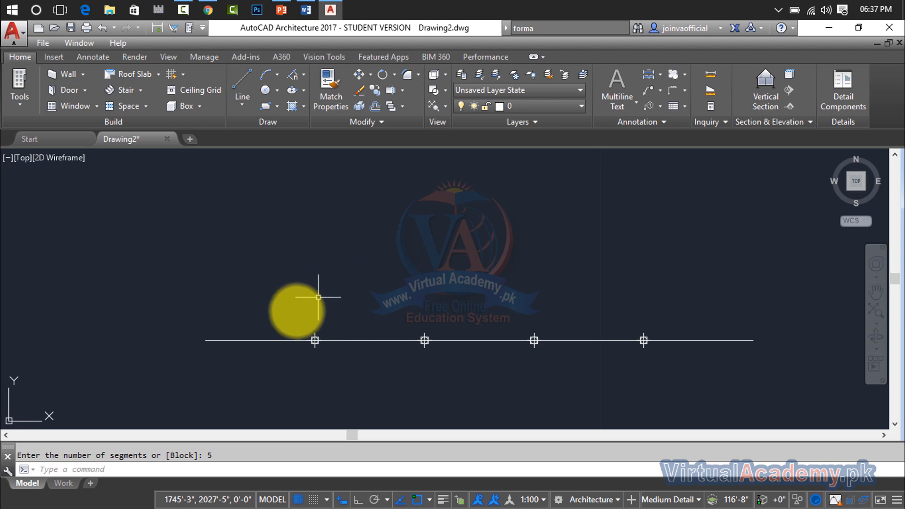
Check with crossing windows between the division points whether the line is still one object, and clear the selection
{"action": "left_click", "coordinate": [256, 298]}
{"action": "left_click", "coordinate": [243, 340]}
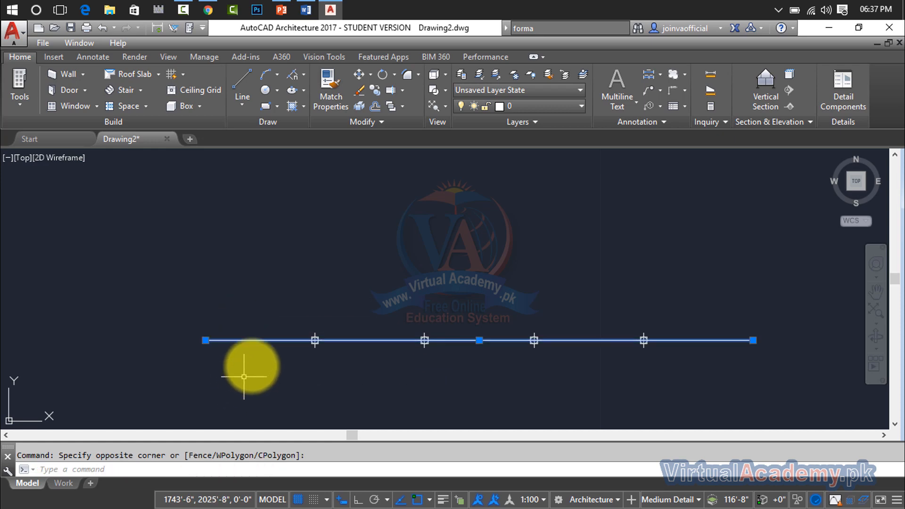
{"action": "left_click", "coordinate": [377, 299]}
{"action": "left_click", "coordinate": [364, 377]}
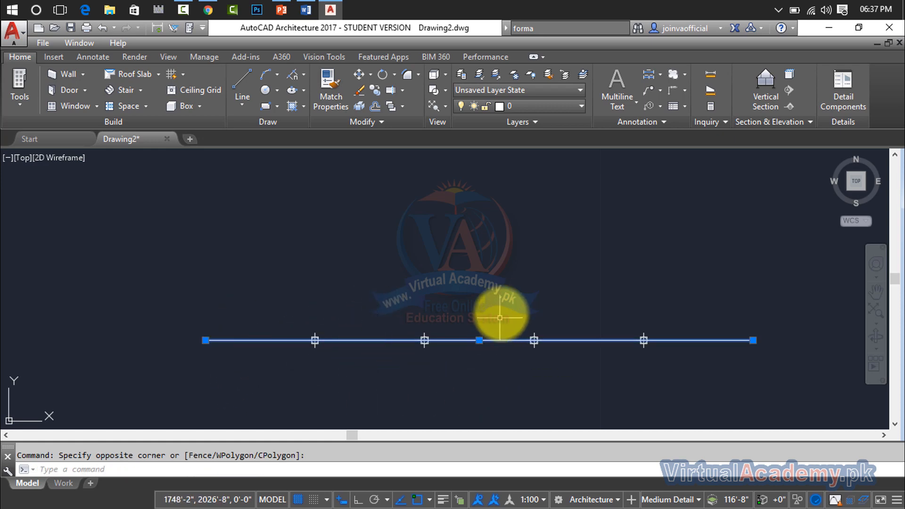
{"action": "left_click", "coordinate": [500, 299]}
{"action": "left_click", "coordinate": [471, 388]}
{"action": "left_click", "coordinate": [634, 298]}
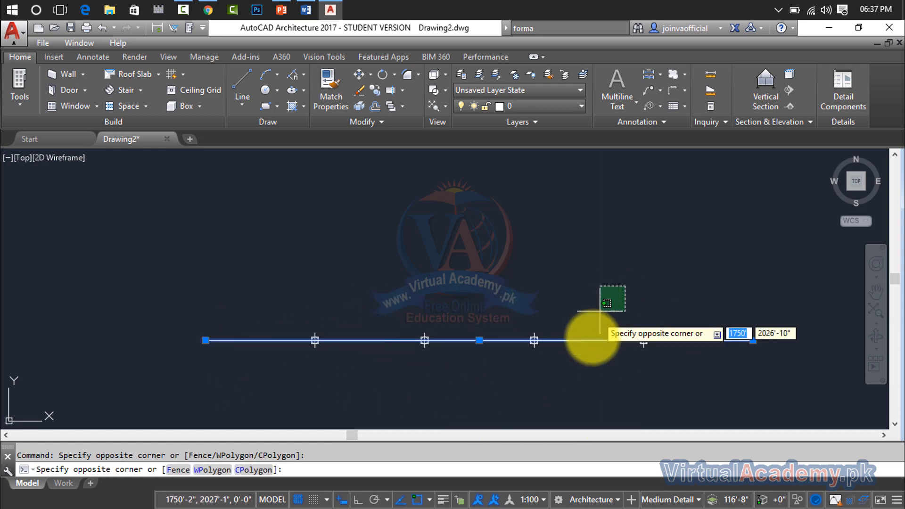
{"action": "left_click", "coordinate": [586, 384]}
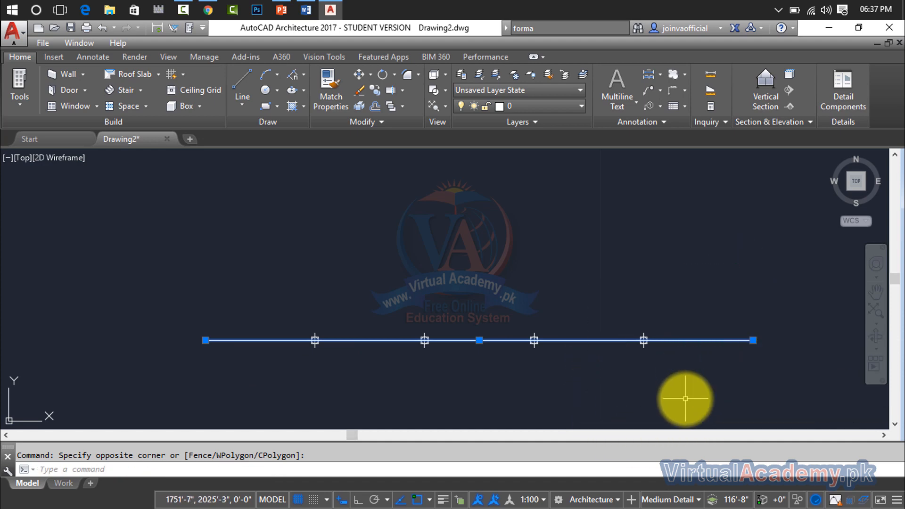
{"action": "key", "text": "Escape"}
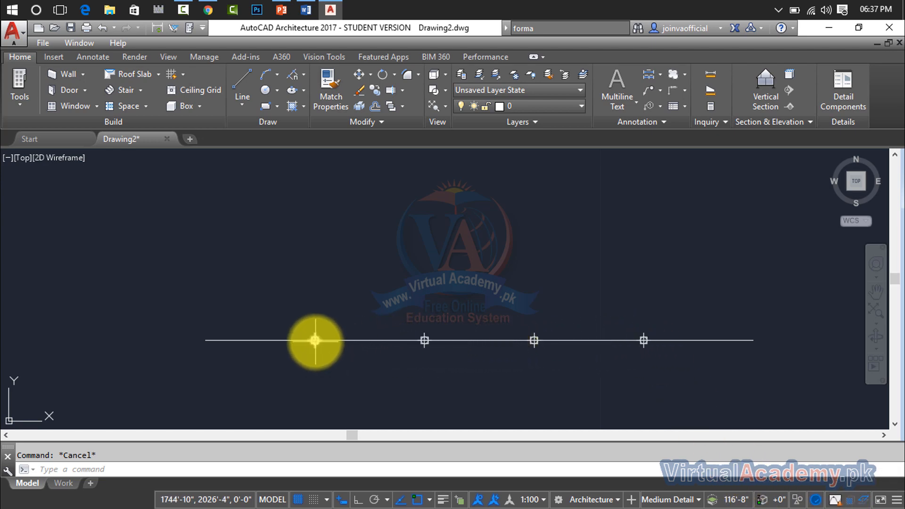
Draw a small circle above the first division point of the line
{"action": "type", "text": "c"}
{"action": "key", "text": "Return"}
{"action": "left_click", "coordinate": [309, 245]}
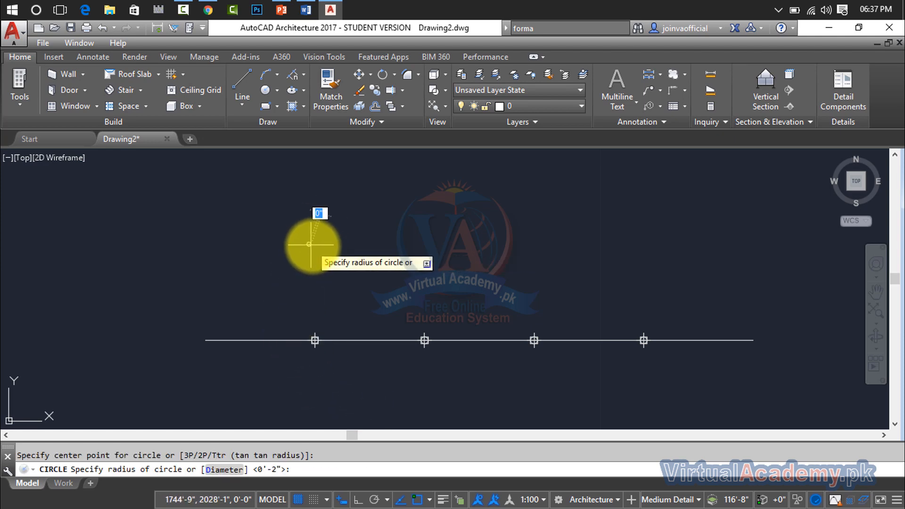
{"action": "scroll", "coordinate": [313, 235], "scroll_direction": "up", "scroll_amount": 2}
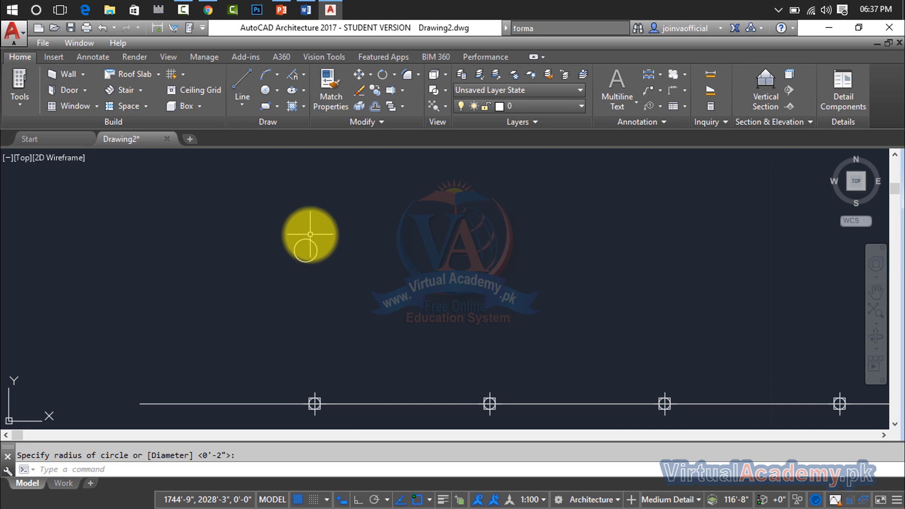
Copy the small circle by its centre onto each of the four division points on the line
{"action": "type", "text": "co"}
{"action": "key", "text": "Return"}
{"action": "left_click", "coordinate": [307, 239]}
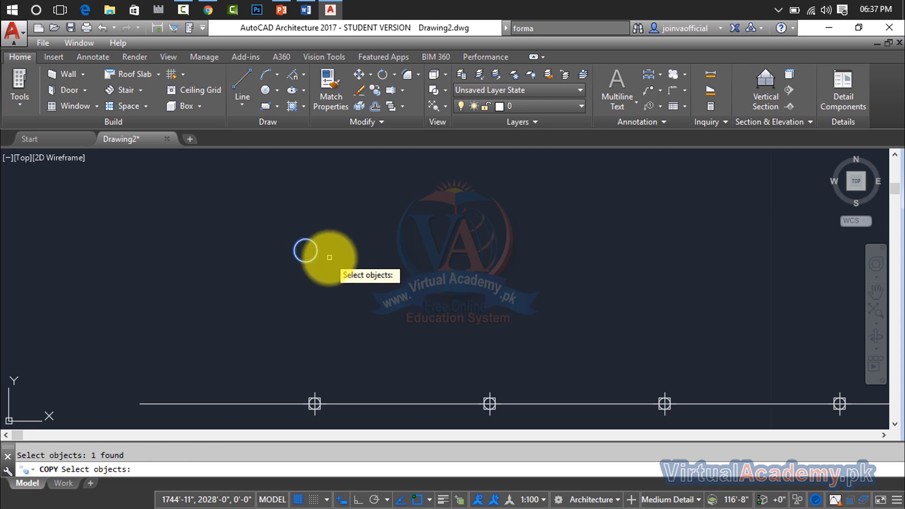
{"action": "key", "text": "Return"}
{"action": "left_click", "coordinate": [305, 250]}
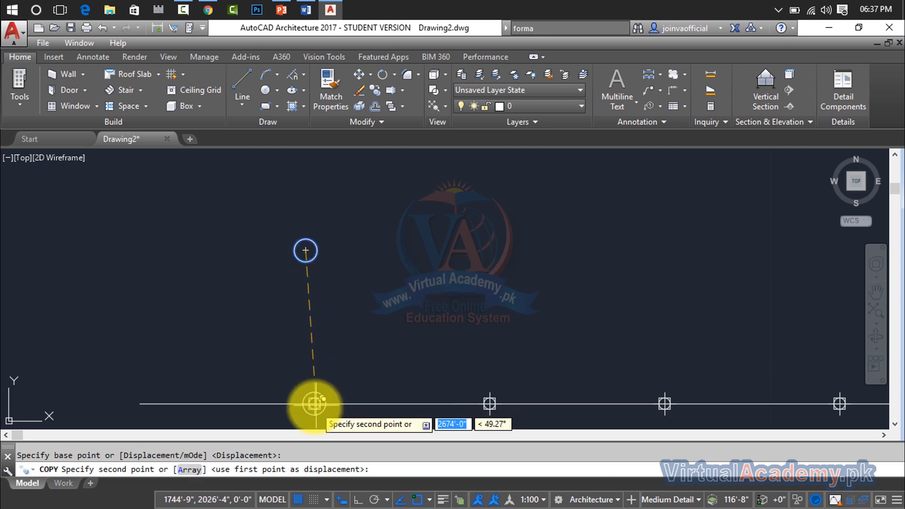
{"action": "left_click", "coordinate": [489, 404]}
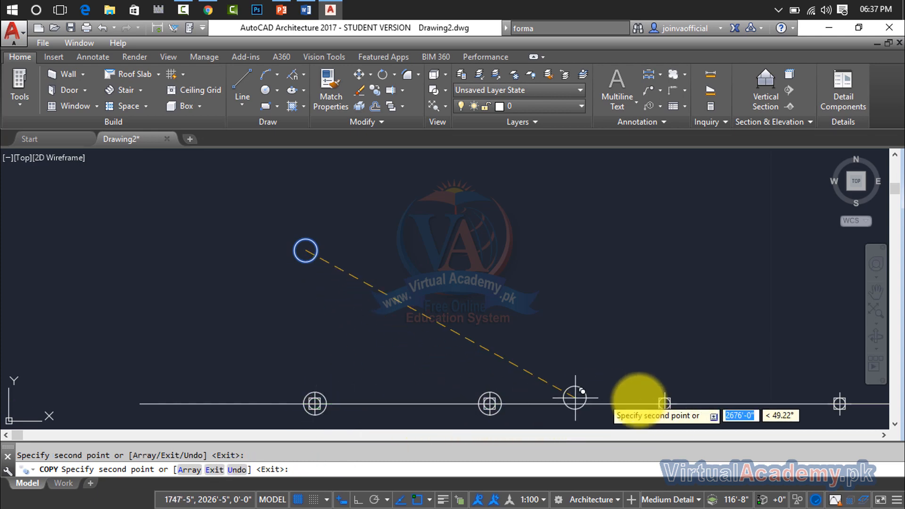
{"action": "left_click", "coordinate": [664, 403]}
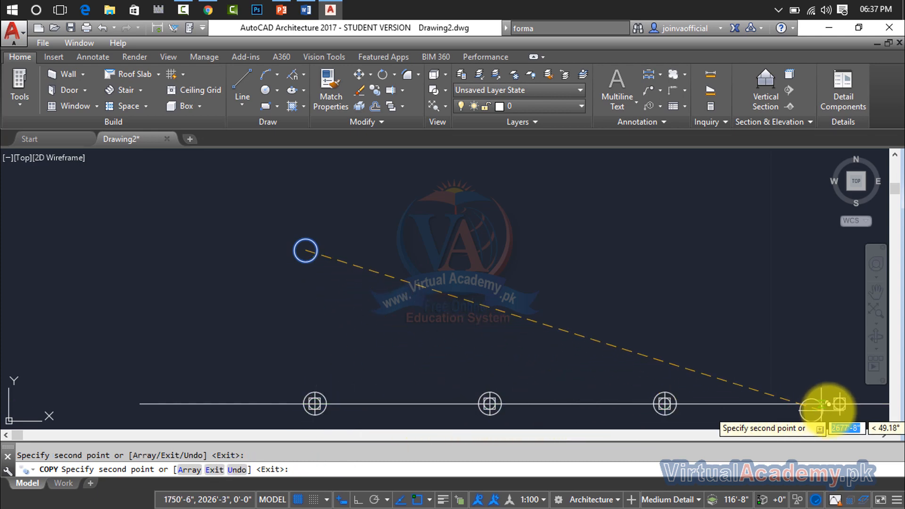
{"action": "key", "text": "Escape"}
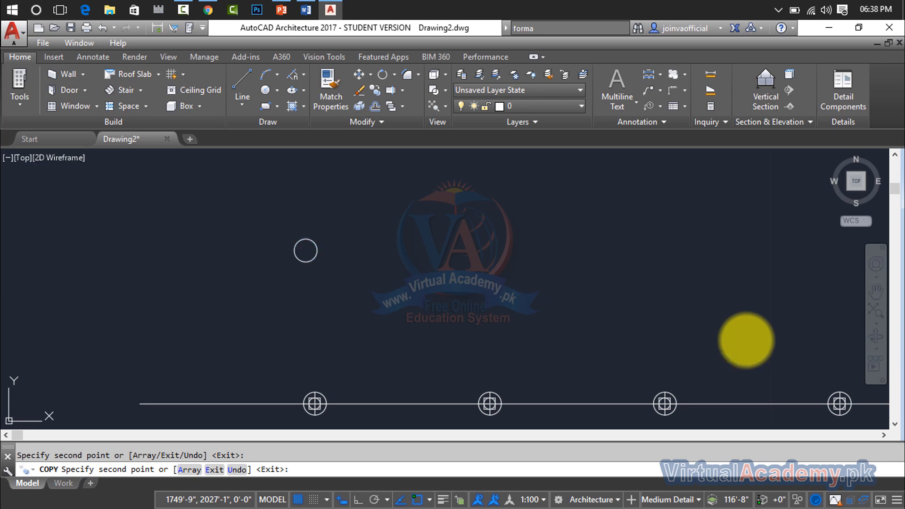
Erase the source circle above the line
{"action": "scroll", "coordinate": [744, 336], "scroll_direction": "down", "scroll_amount": 2}
{"action": "middle_click_drag", "start_coordinate": [745, 336], "coordinate": [611, 333]}
{"action": "left_click", "coordinate": [429, 304]}
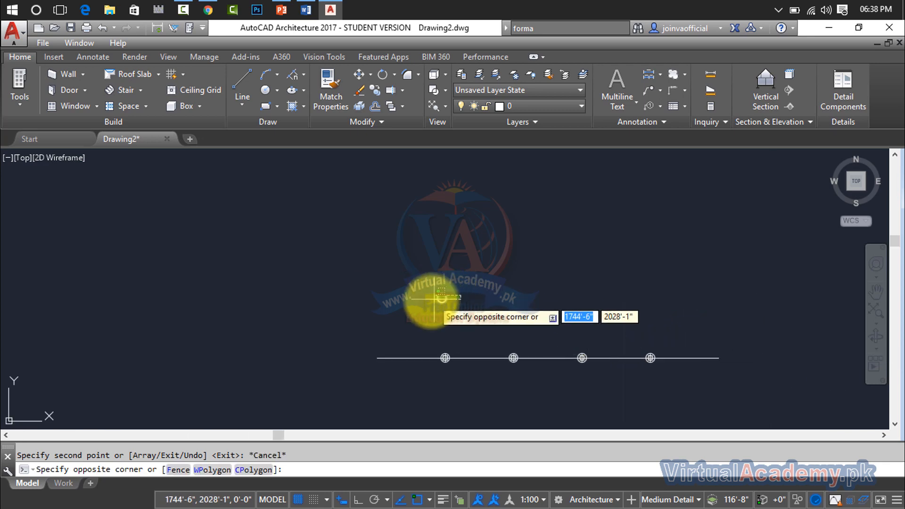
{"action": "left_click", "coordinate": [436, 303]}
{"action": "key", "text": "Delete"}
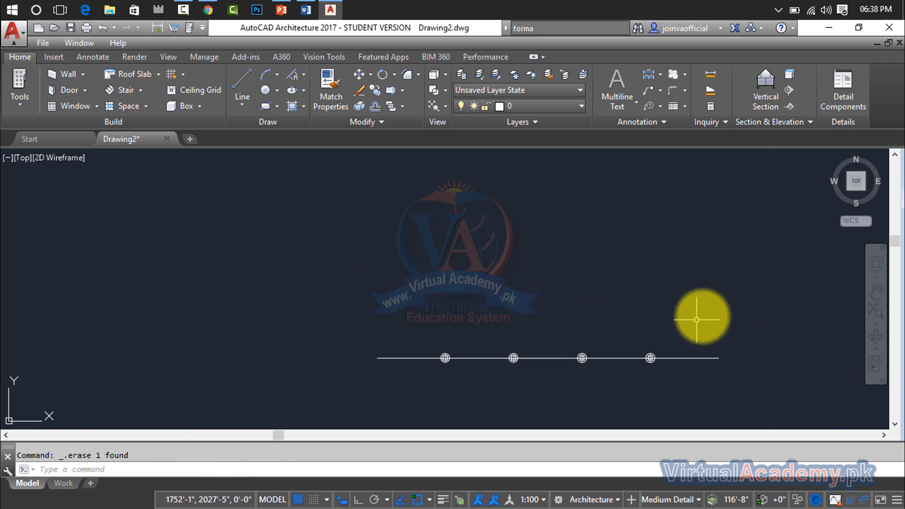
Erase the copied circles together with the division points, keeping only the horizontal line
{"action": "left_click", "coordinate": [718, 315]}
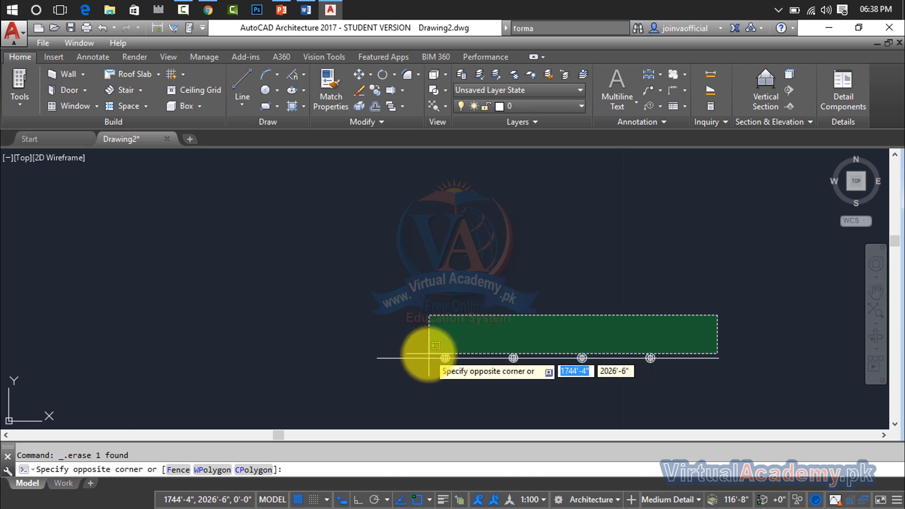
{"action": "left_click", "coordinate": [443, 348]}
{"action": "key", "text": "Delete"}
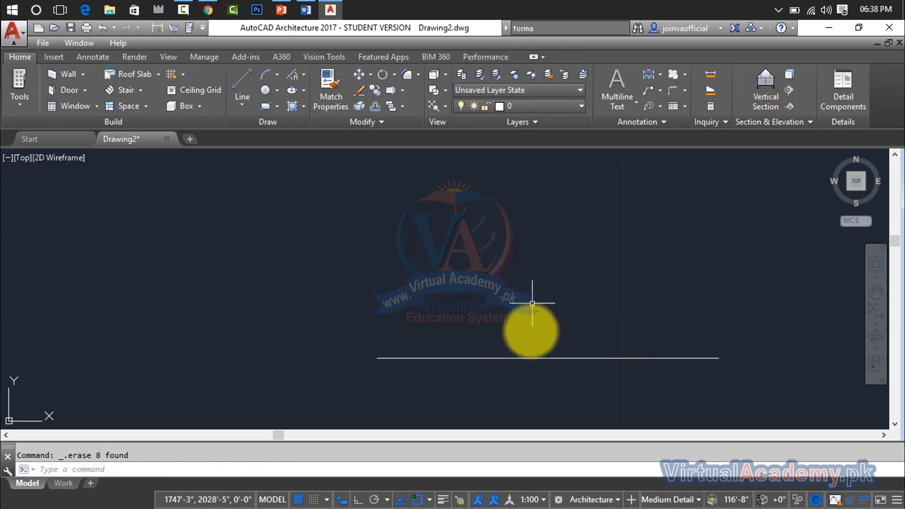
{"action": "middle_click_drag", "start_coordinate": [523, 329], "coordinate": [422, 339]}
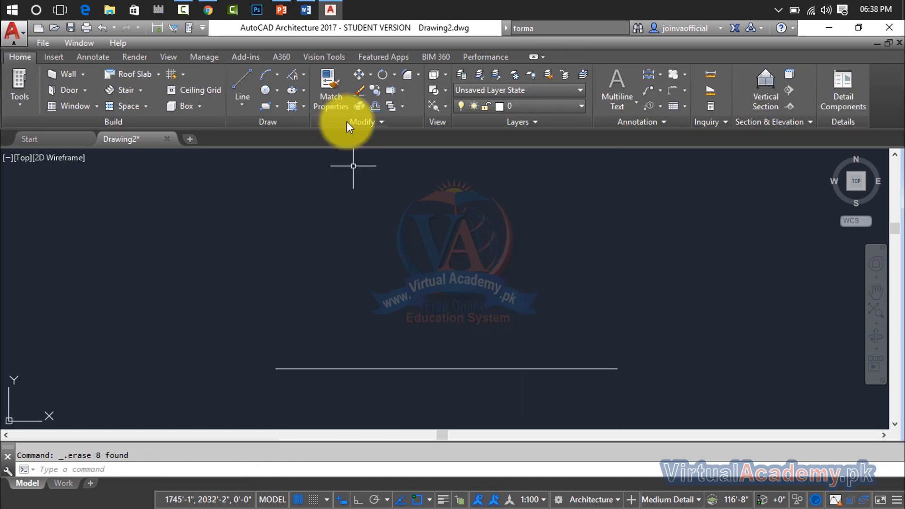
{"action": "left_click", "coordinate": [303, 77]}
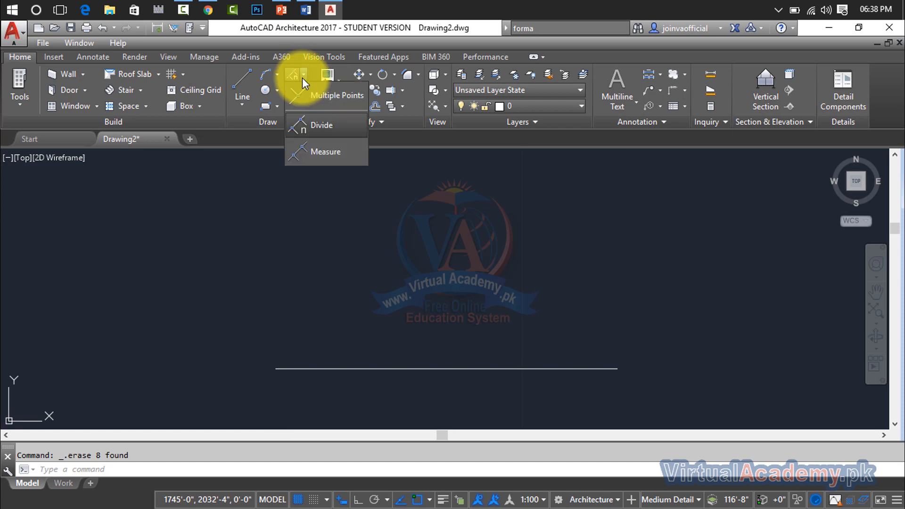
{"action": "left_click", "coordinate": [315, 153]}
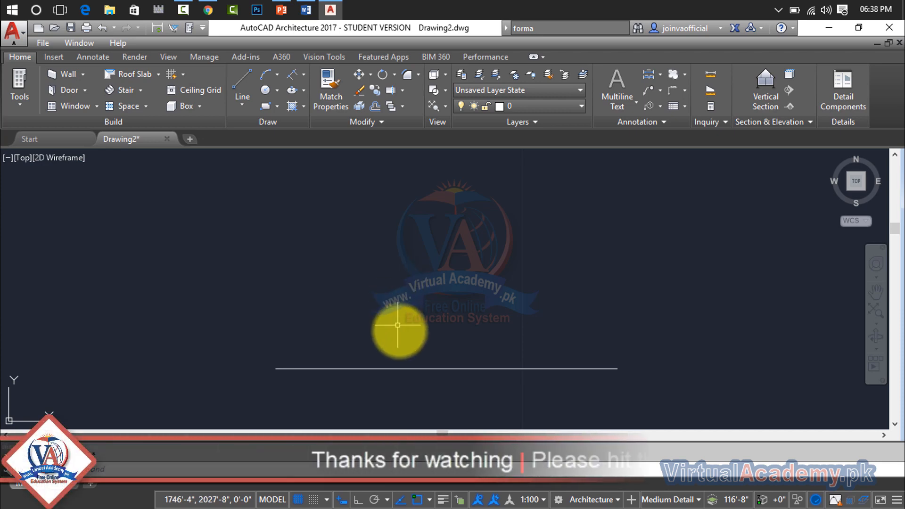
{"action": "left_click", "coordinate": [410, 368]}
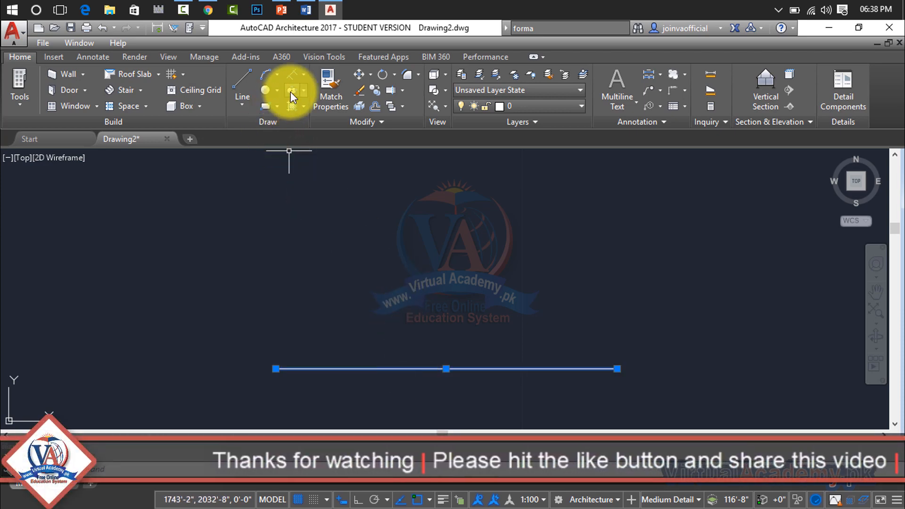
{"action": "left_click", "coordinate": [305, 91]}
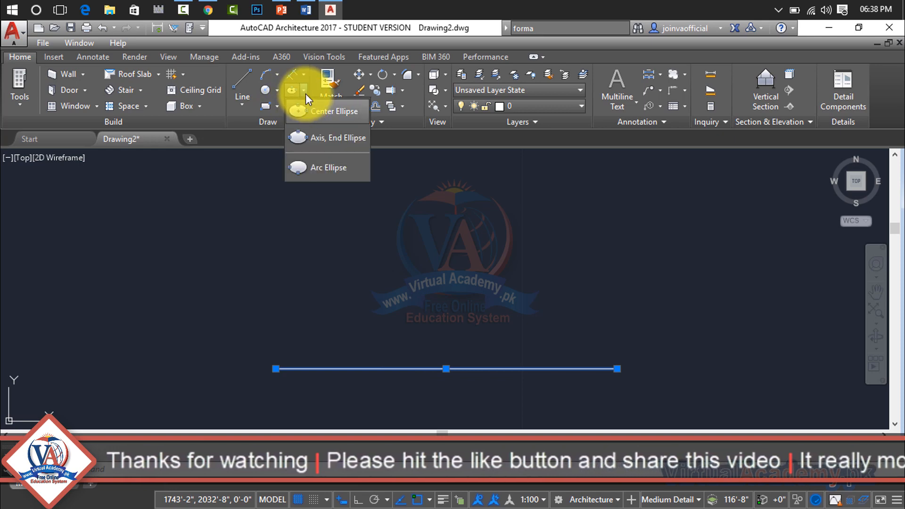
{"action": "left_click", "coordinate": [306, 93]}
Place points along the horizontal line at 2' intervals with the Measure tool
{"action": "left_click", "coordinate": [305, 74]}
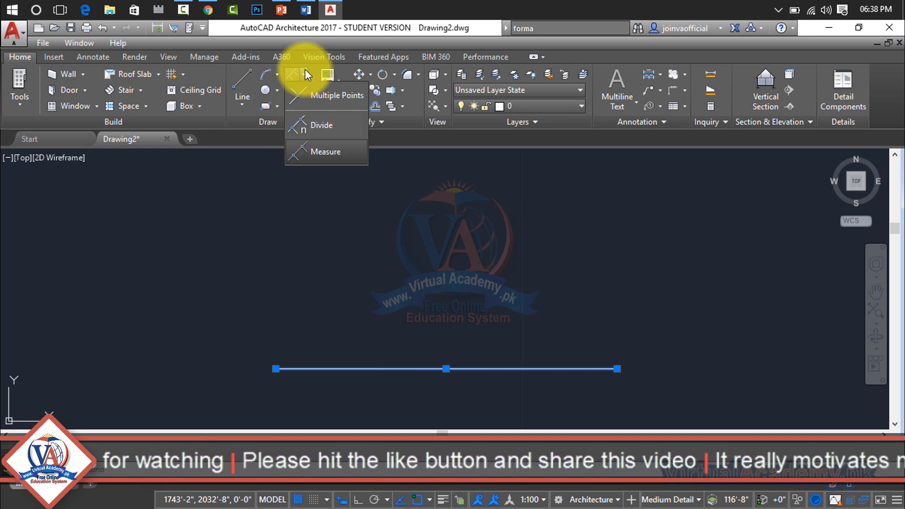
{"action": "left_click", "coordinate": [315, 149]}
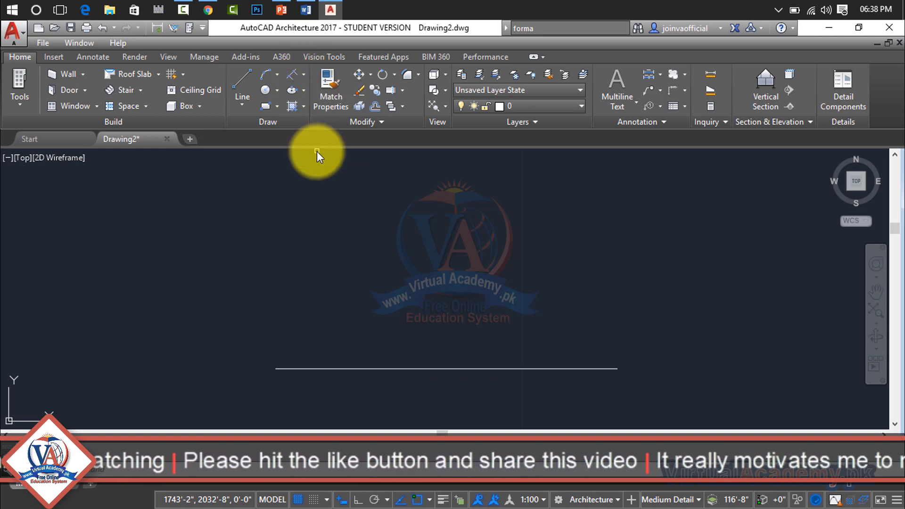
{"action": "left_click", "coordinate": [430, 368]}
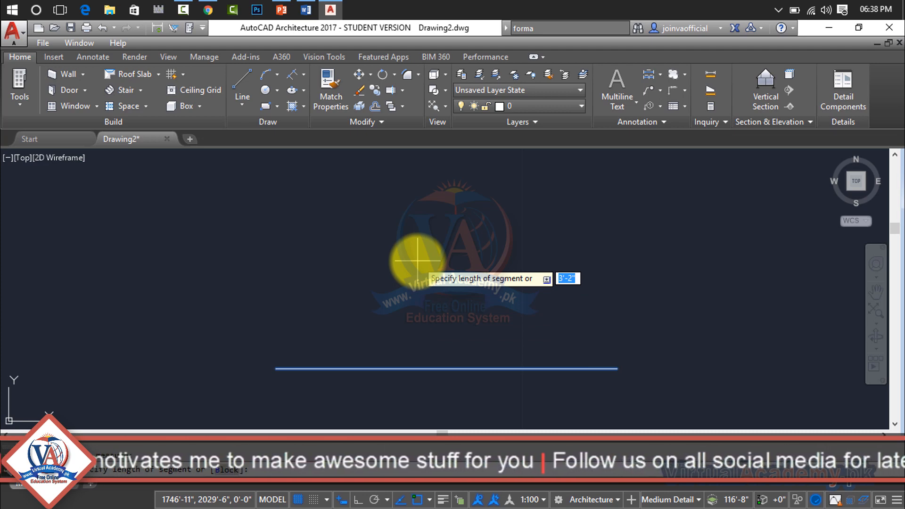
{"action": "type", "text": "2'"}
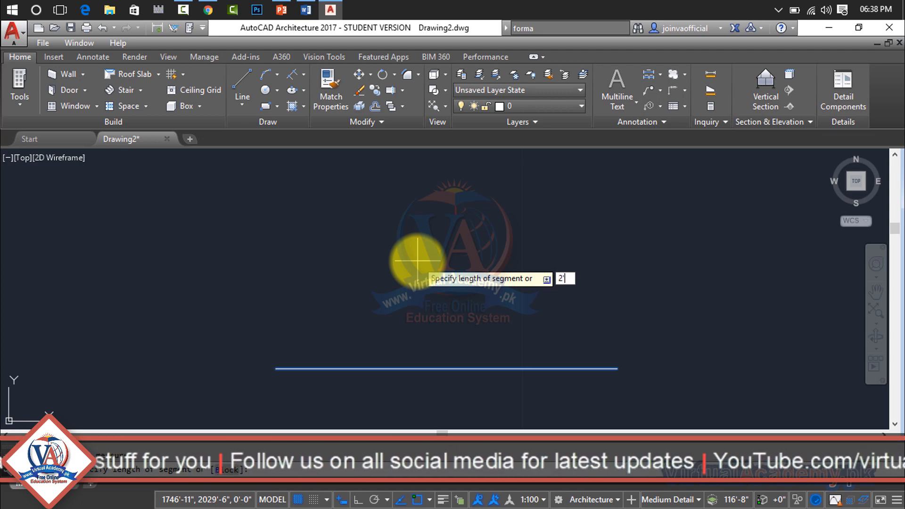
{"action": "key", "text": "Return"}
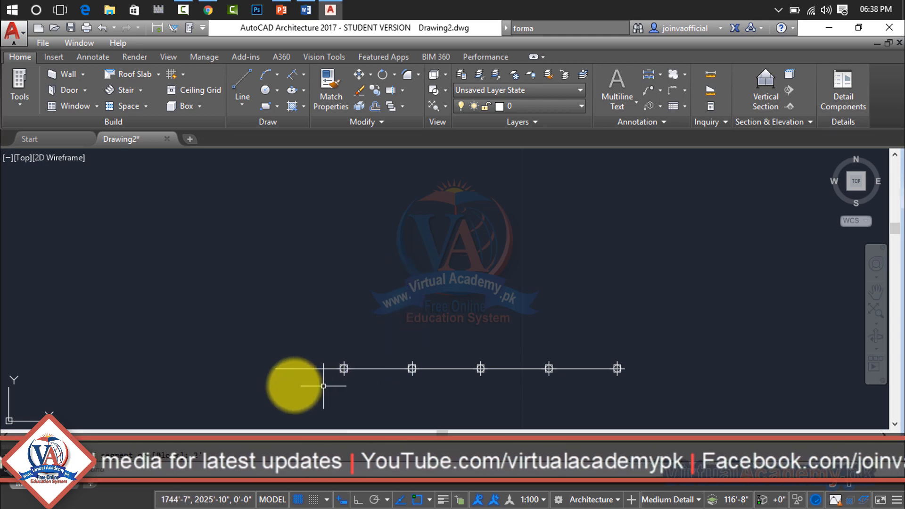
Add a linear dimension above the line from its left endpoint to the first measured point
{"action": "scroll", "coordinate": [292, 380], "scroll_direction": "up", "scroll_amount": 2}
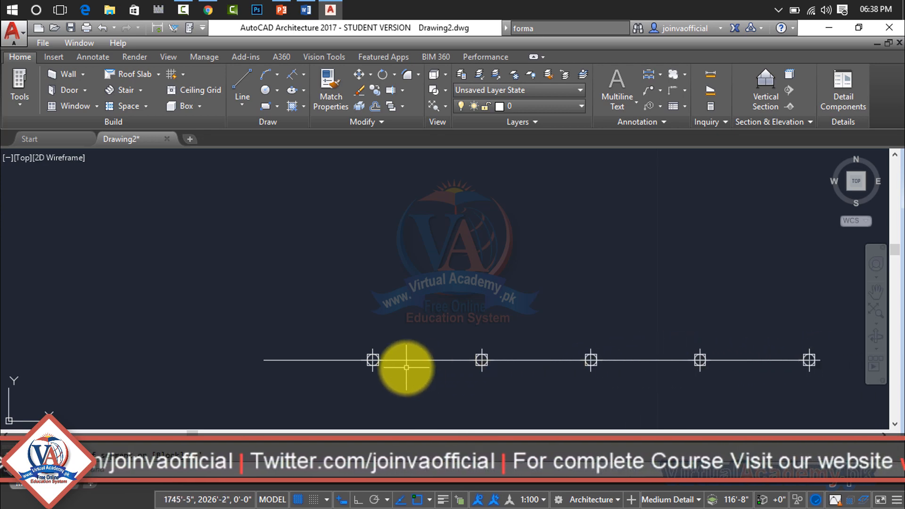
{"action": "scroll", "coordinate": [288, 377], "scroll_direction": "up", "scroll_amount": 2}
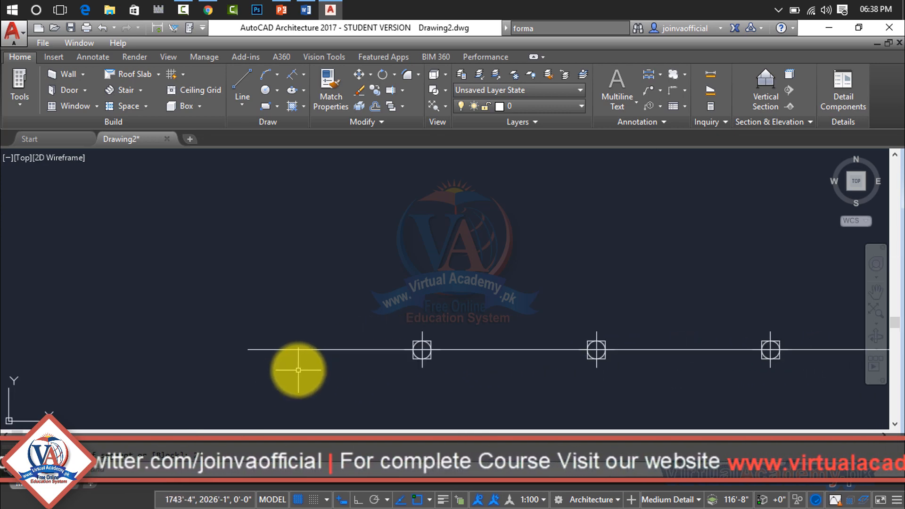
{"action": "left_click", "coordinate": [64, 58]}
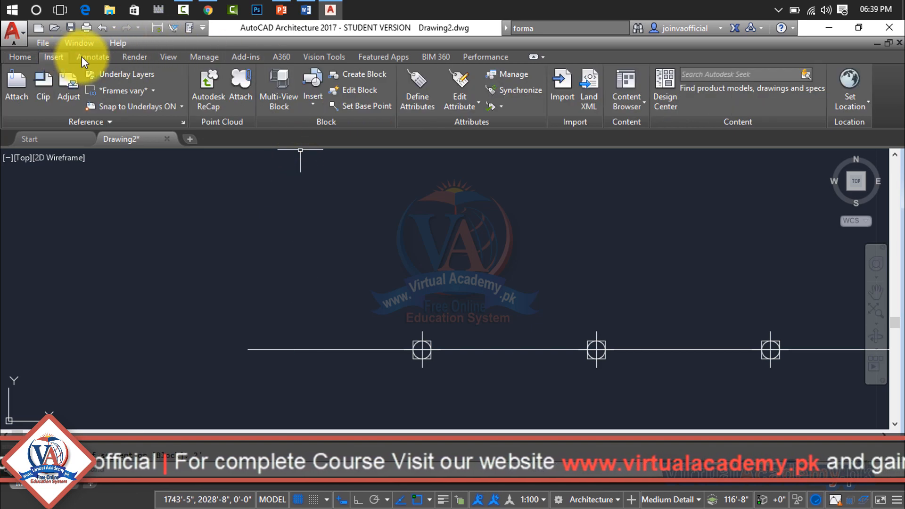
{"action": "left_click", "coordinate": [87, 57]}
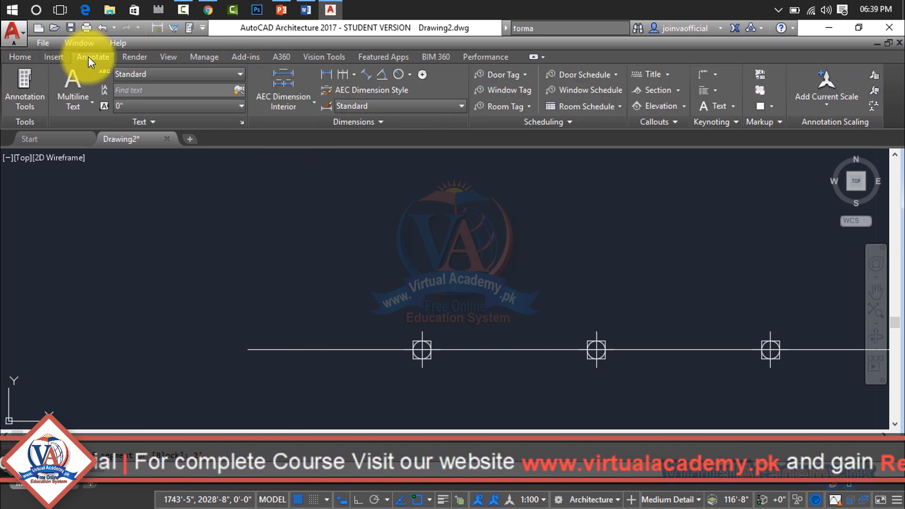
{"action": "left_click", "coordinate": [325, 74]}
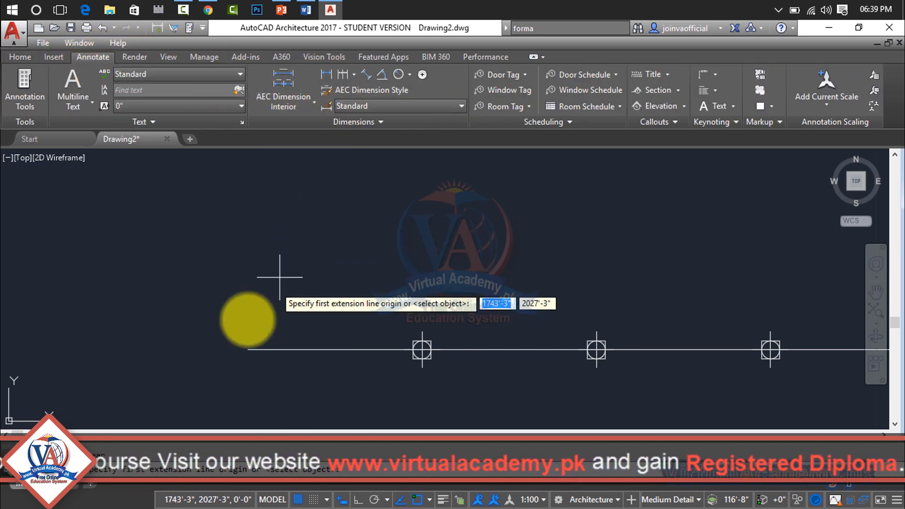
{"action": "left_click", "coordinate": [248, 349]}
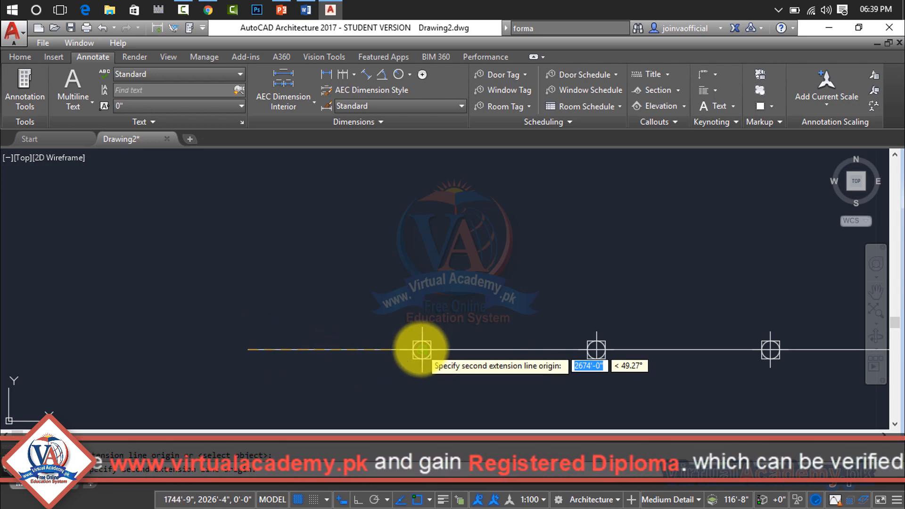
{"action": "left_click", "coordinate": [422, 350]}
{"action": "left_click", "coordinate": [431, 254]}
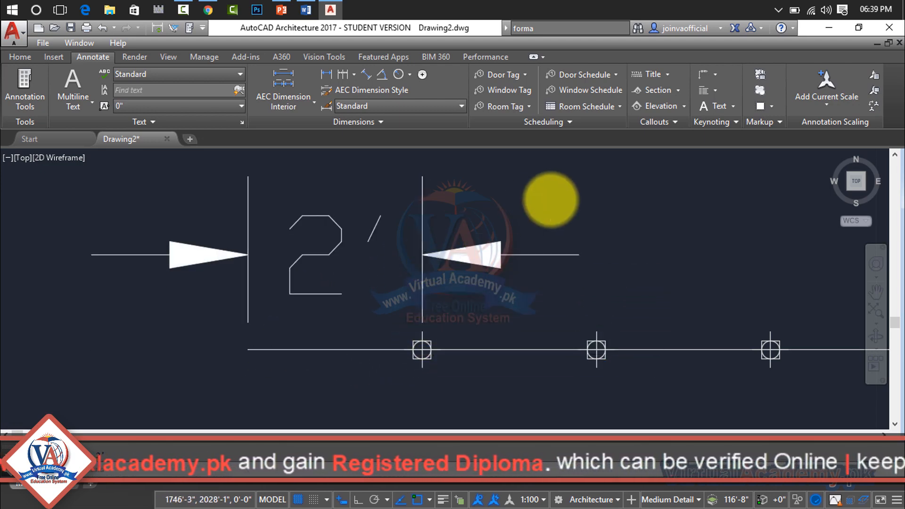
Erase the linear dimension above the first segment, keeping the line and its points
{"action": "scroll", "coordinate": [551, 200], "scroll_direction": "down", "scroll_amount": 2}
{"action": "left_click", "coordinate": [566, 191]}
{"action": "left_click", "coordinate": [333, 250]}
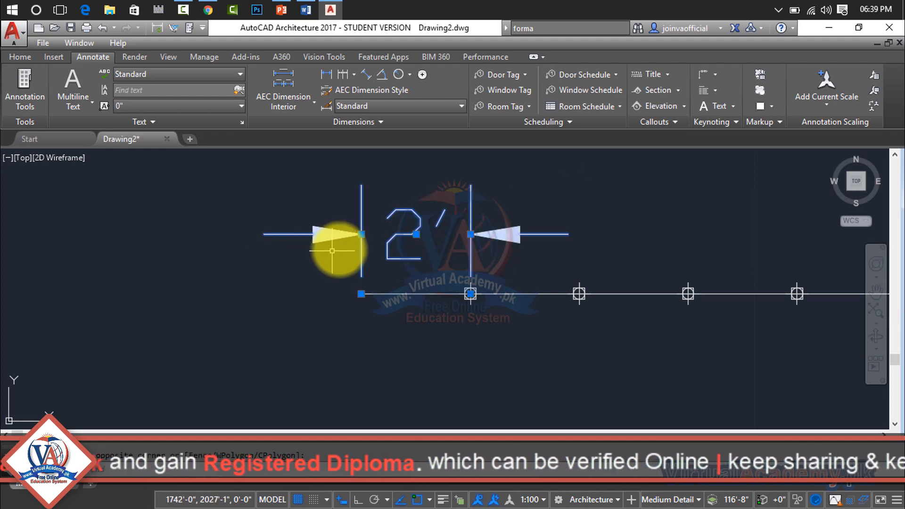
{"action": "key", "text": "Delete"}
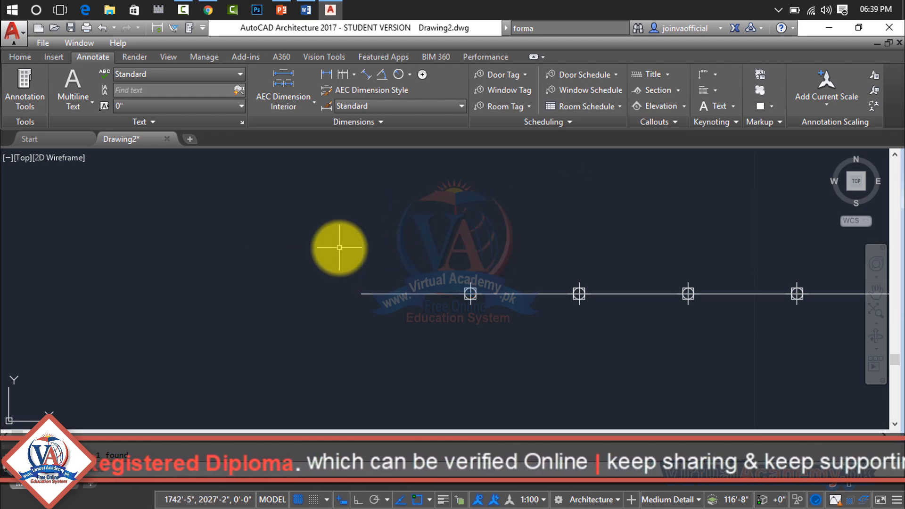